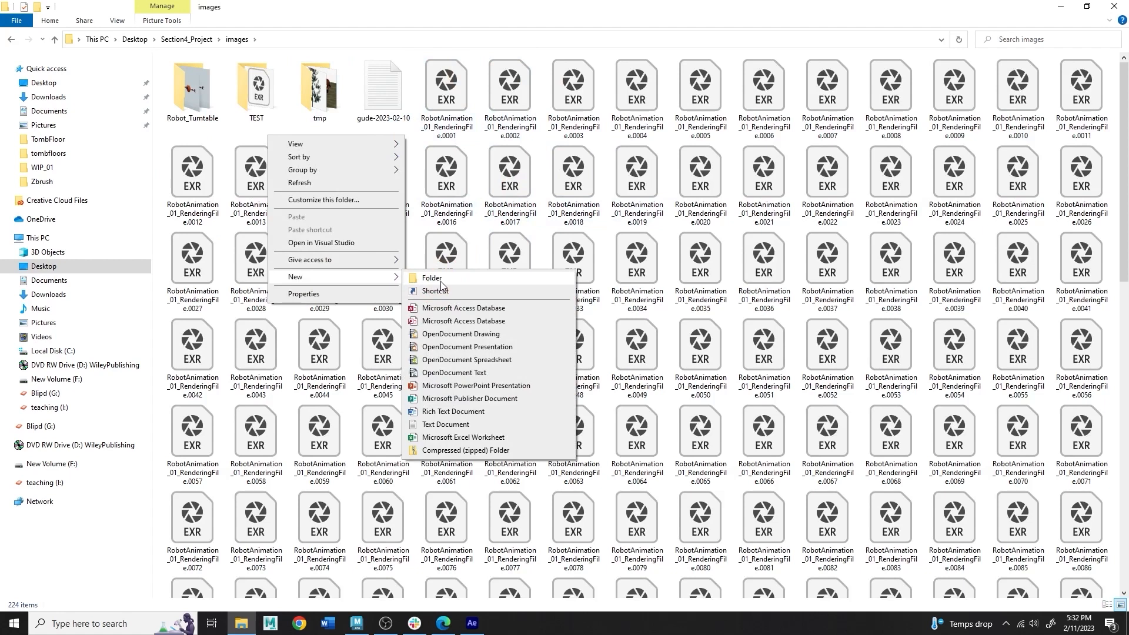
Create a new folder named RobotAnimation inside the project's images folder.
left_click(432, 278)
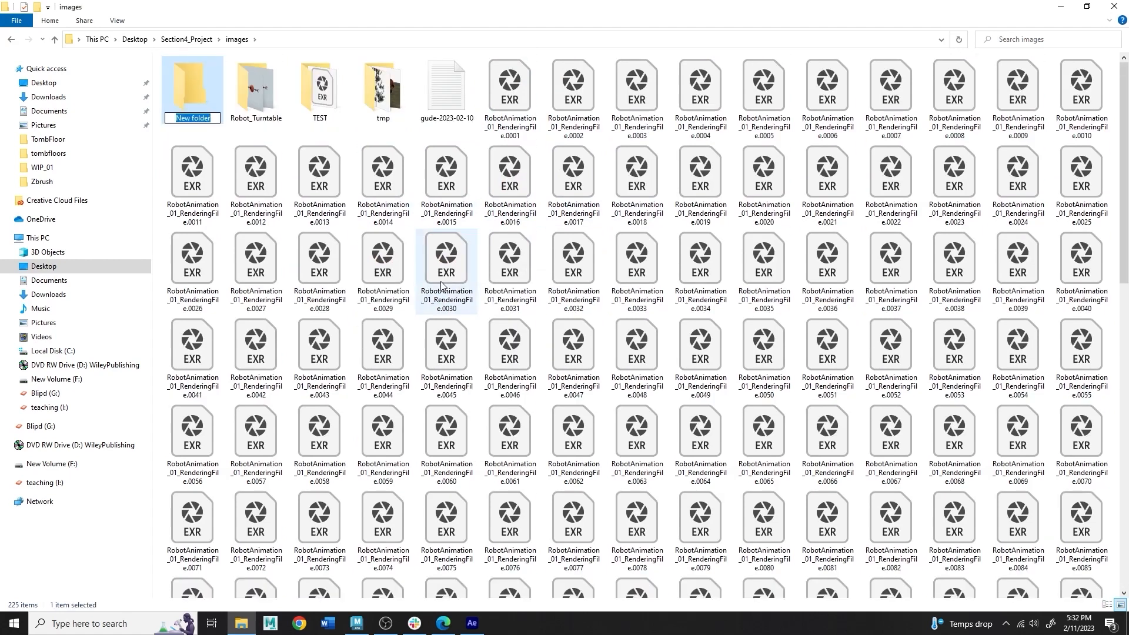
type("RobotAnimation")
key("Return")
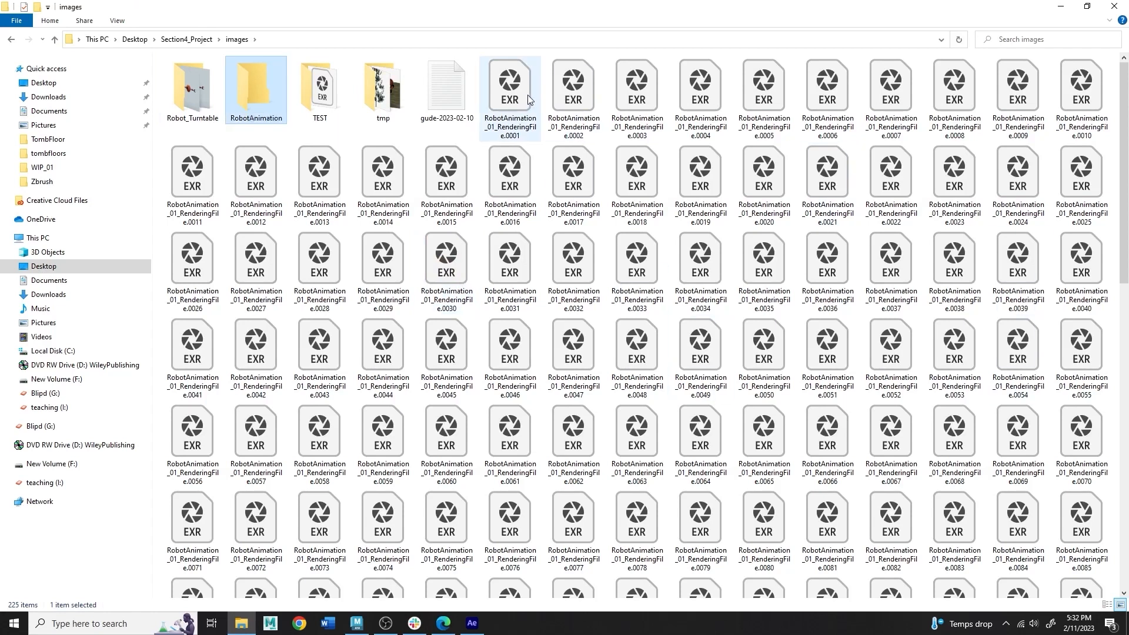
Move all the RobotAnimation_01_RenderingFile EXR frames, 0001 through 0220, into the RobotAnimation folder.
left_click(522, 94)
scroll(597, 200, "down", 8)
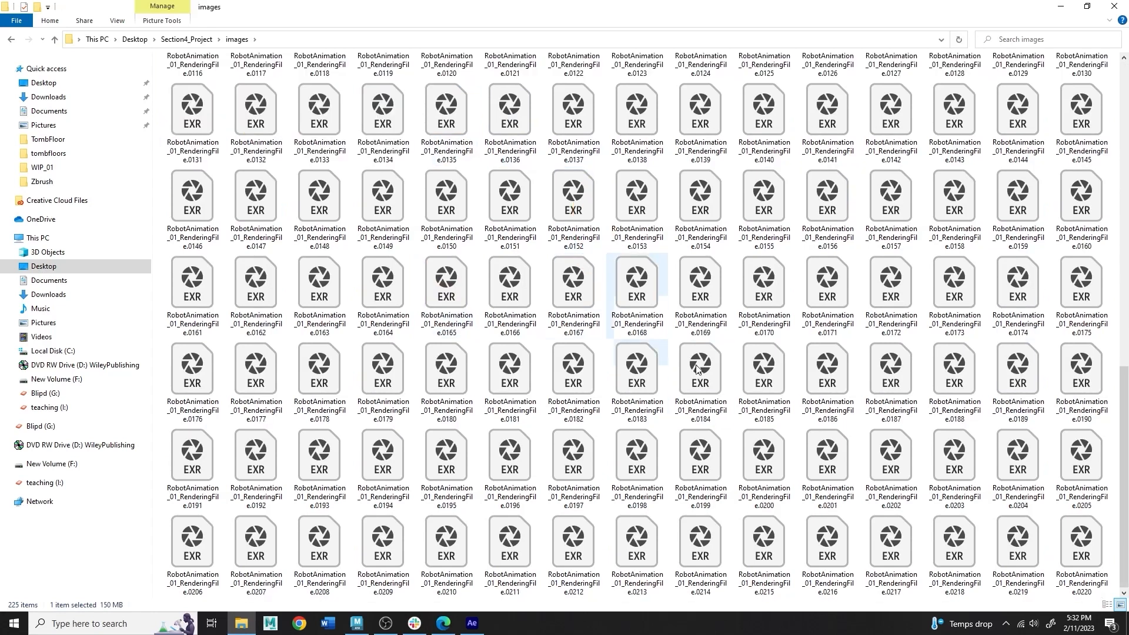
left_click(1088, 552, "shift")
scroll(629, 132, "up", 3)
scroll(630, 132, "up", 6)
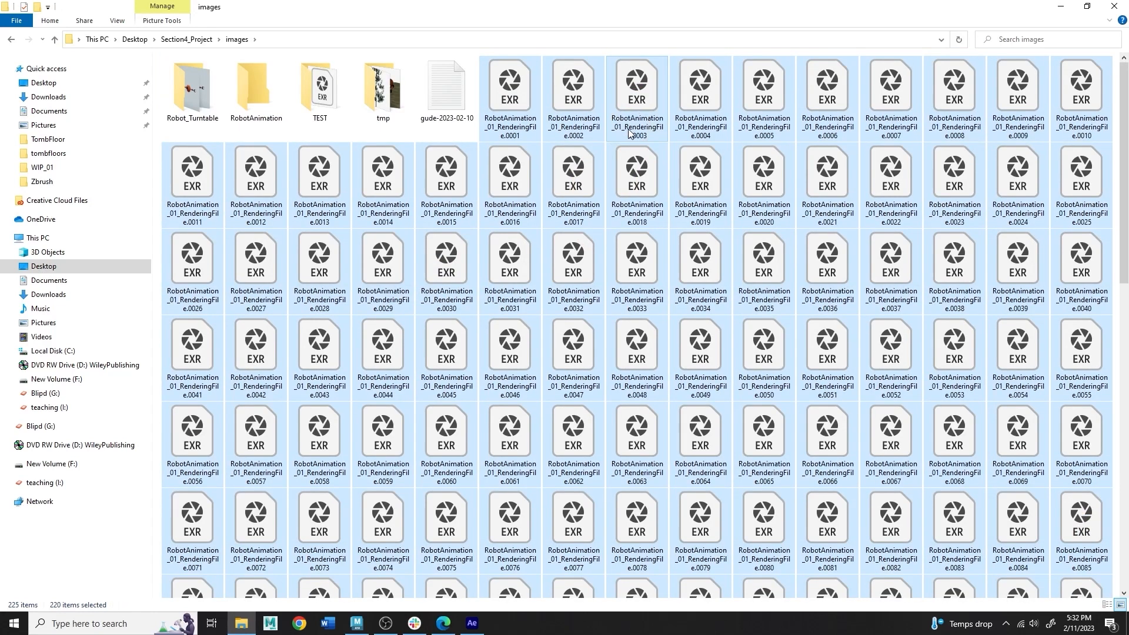
left_click_drag(510, 95, 254, 94)
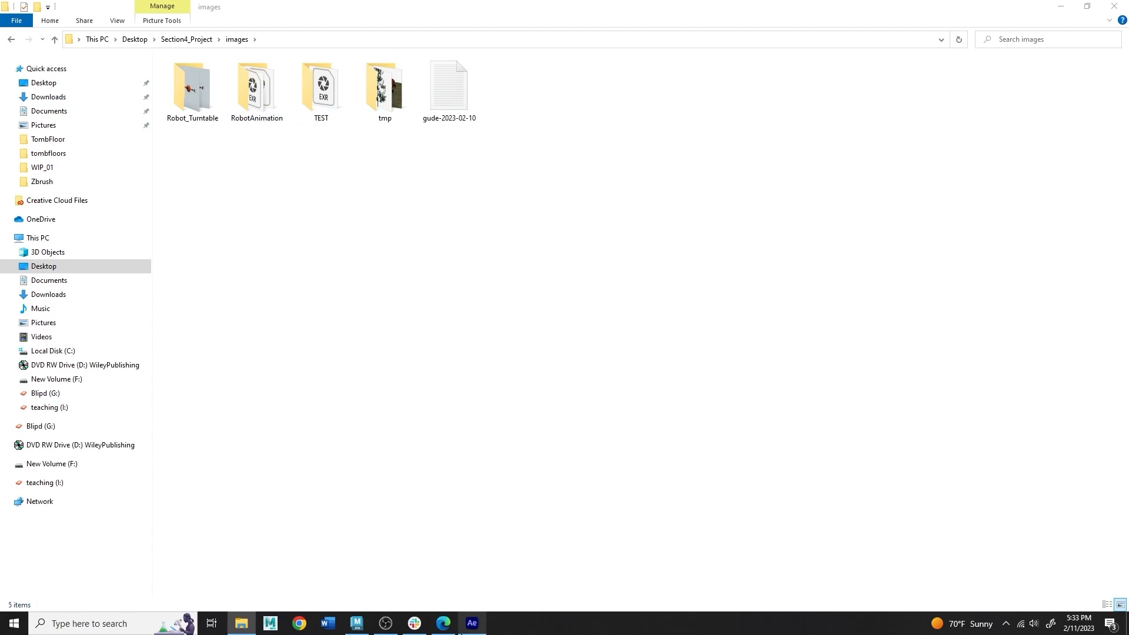
Switch to After Effects and open the RobotAnimation_Comp01 project from the COMPOSITING folder.
left_click(465, 629)
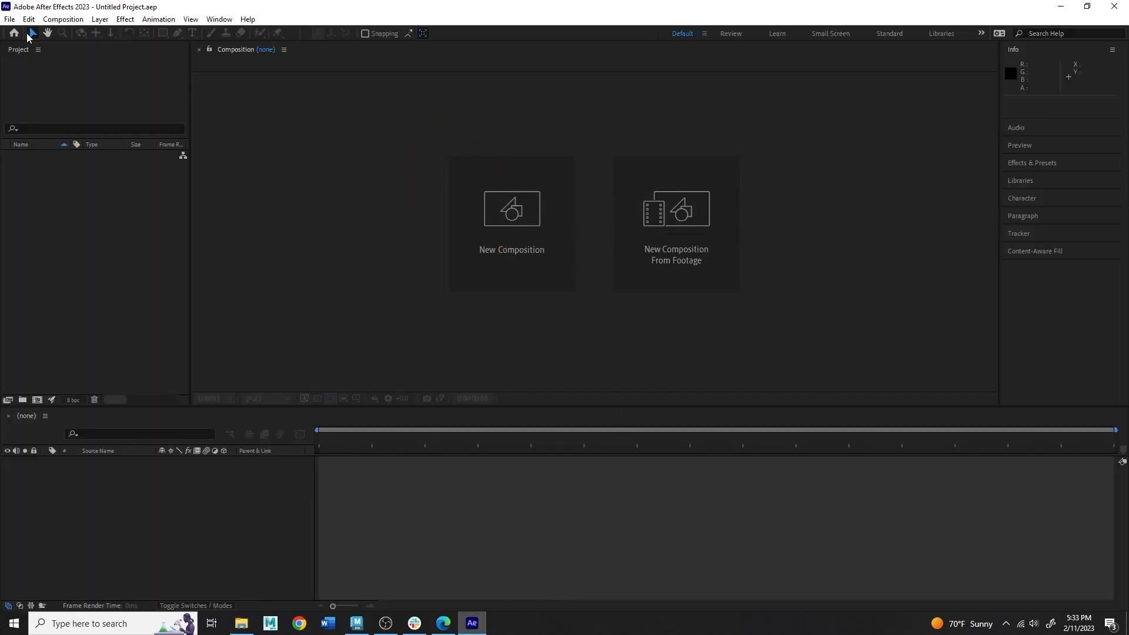
left_click(11, 22)
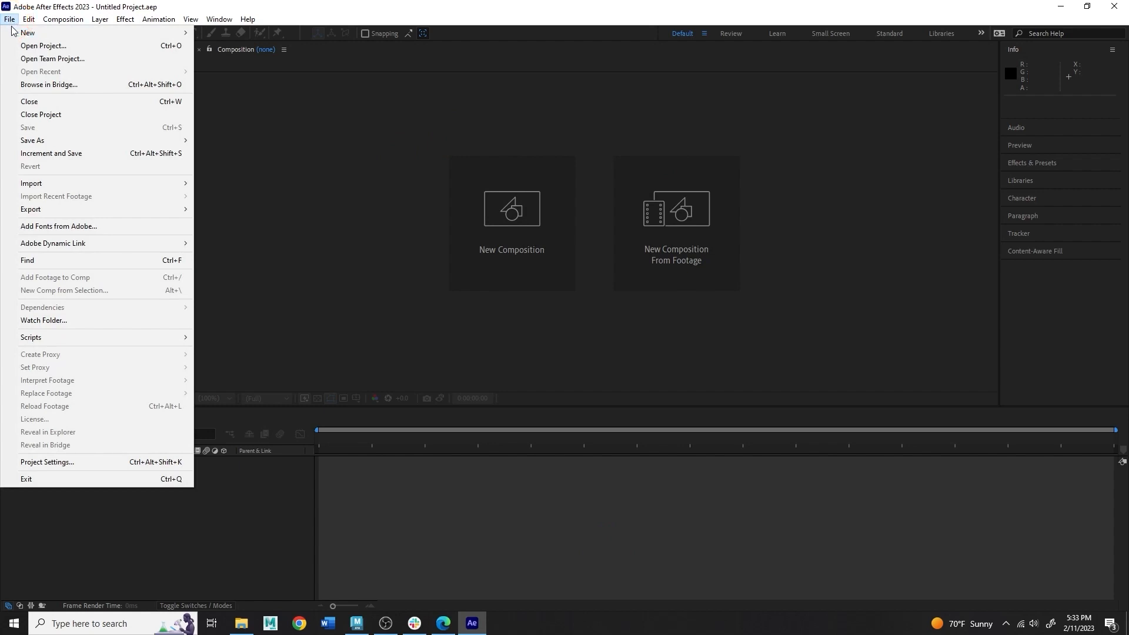
left_click(65, 42)
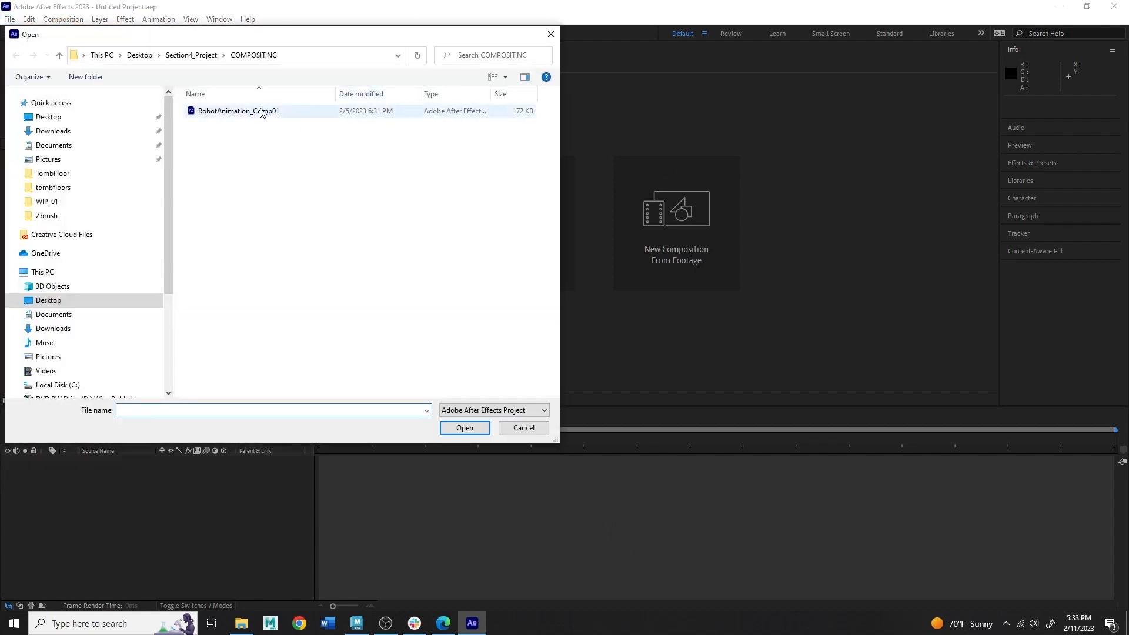
left_click(222, 113)
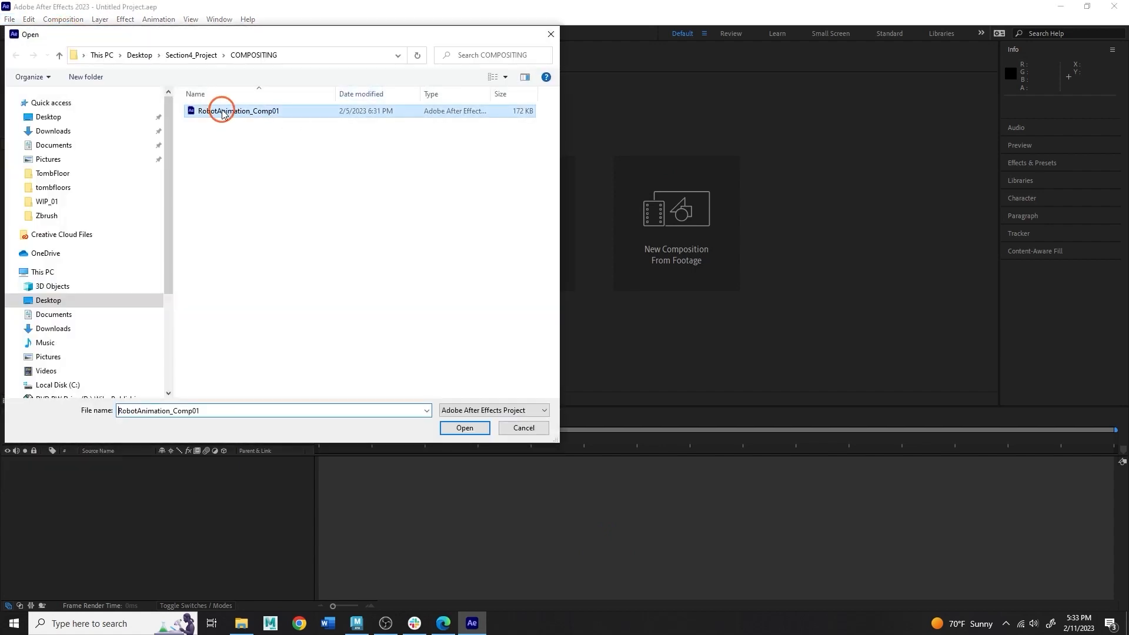
left_click(457, 428)
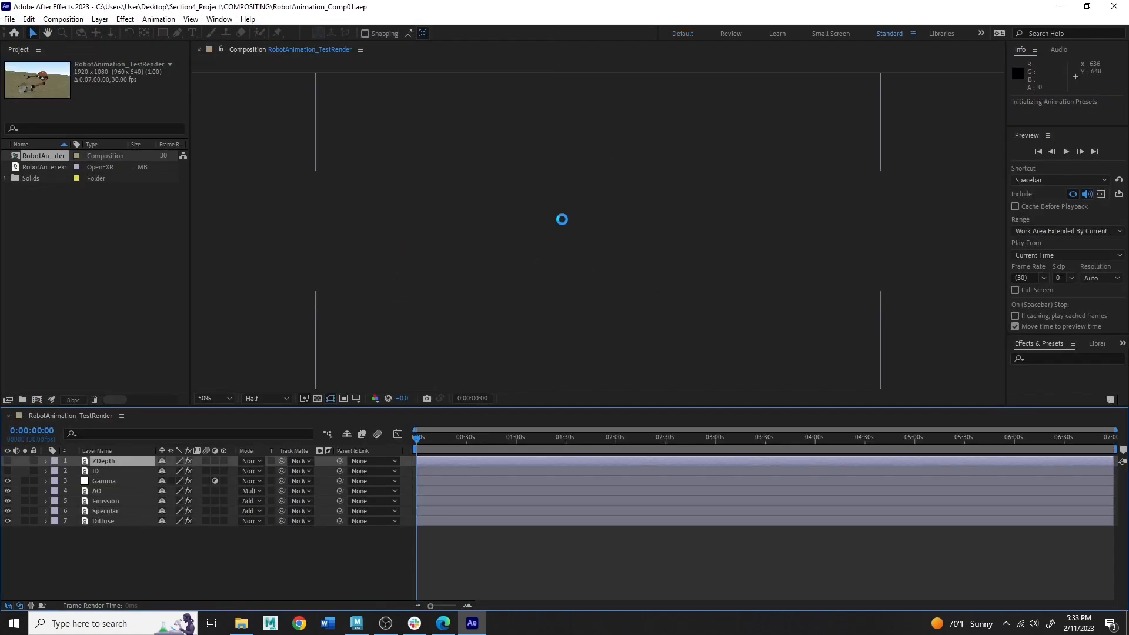
Inspect the composition's layers and EXR footage, comparing the image with the Gamma layer hidden and shown.
left_click(107, 491)
left_click(106, 482)
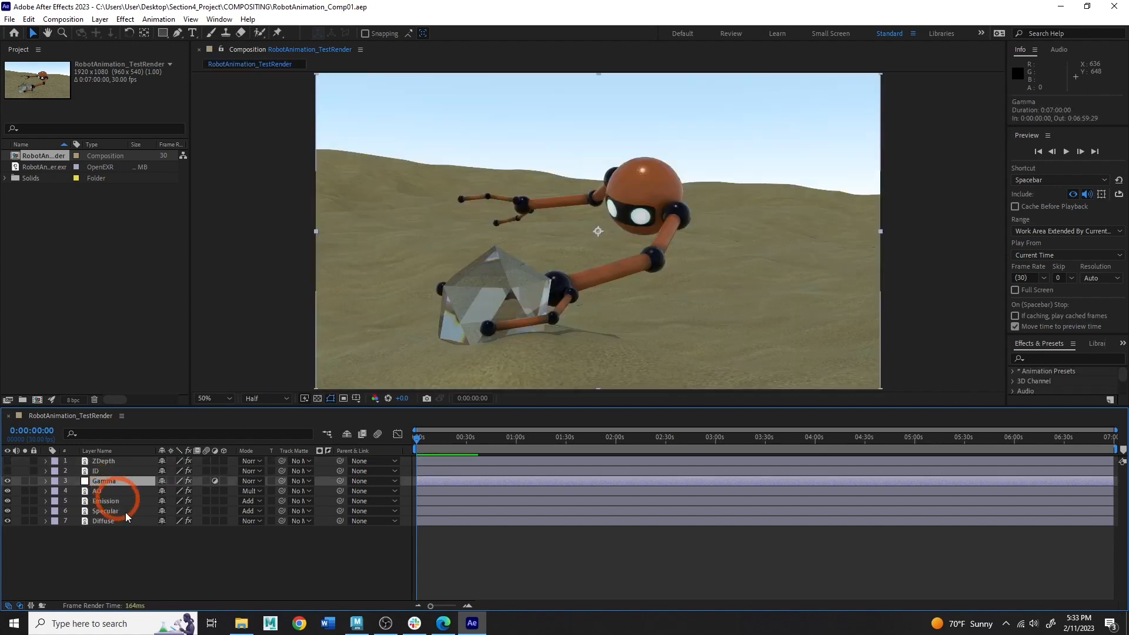
left_click(48, 168)
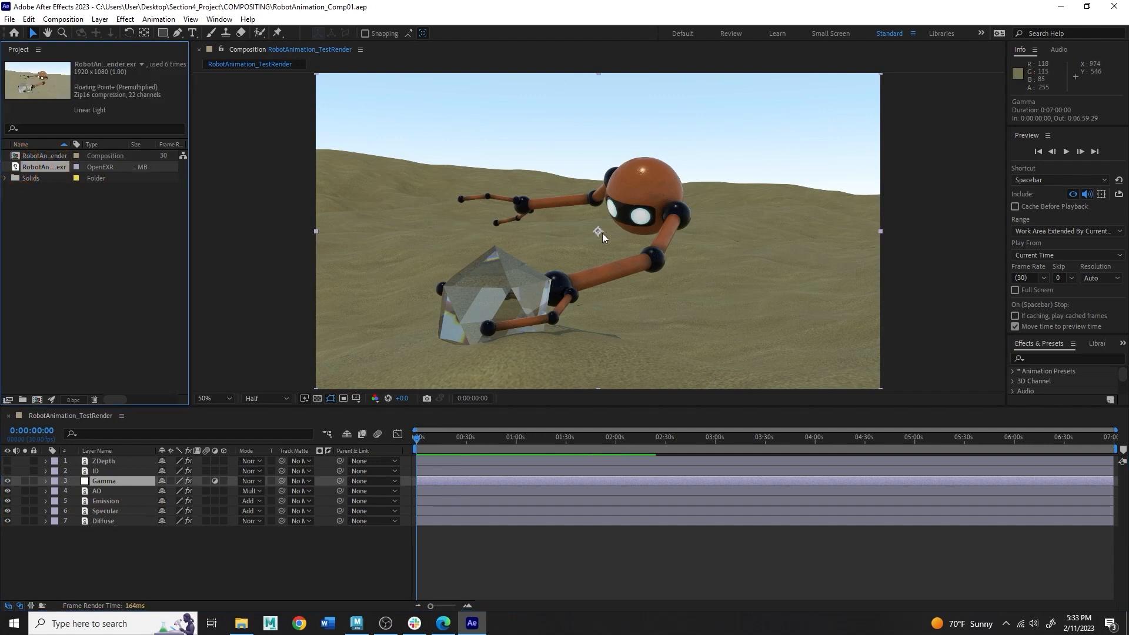
left_click(105, 491)
left_click(285, 274)
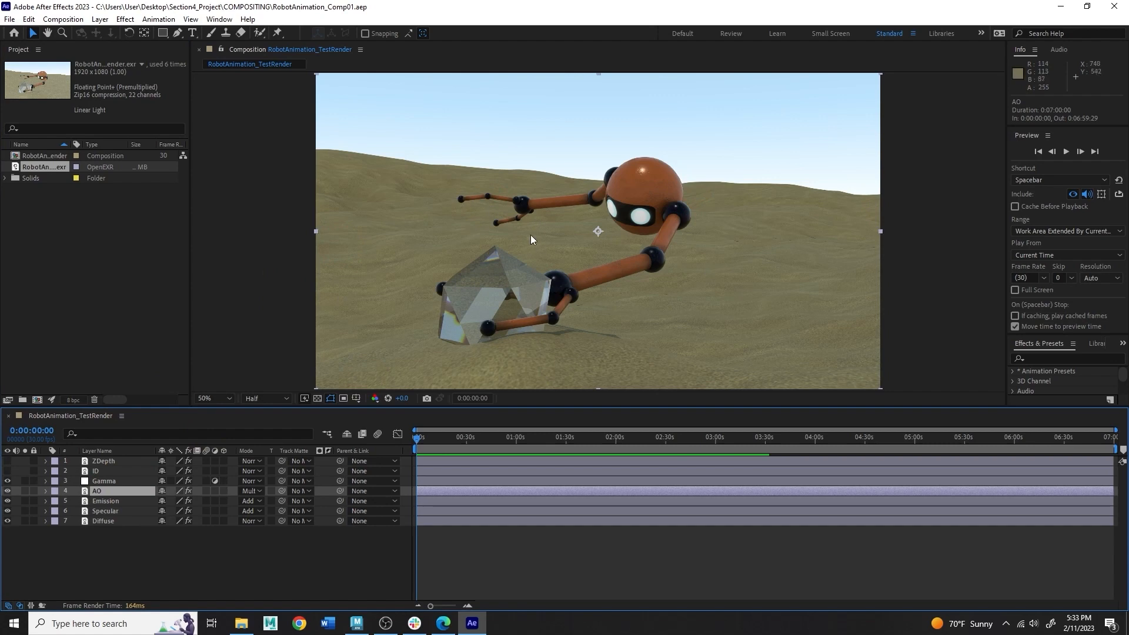
left_click(110, 481)
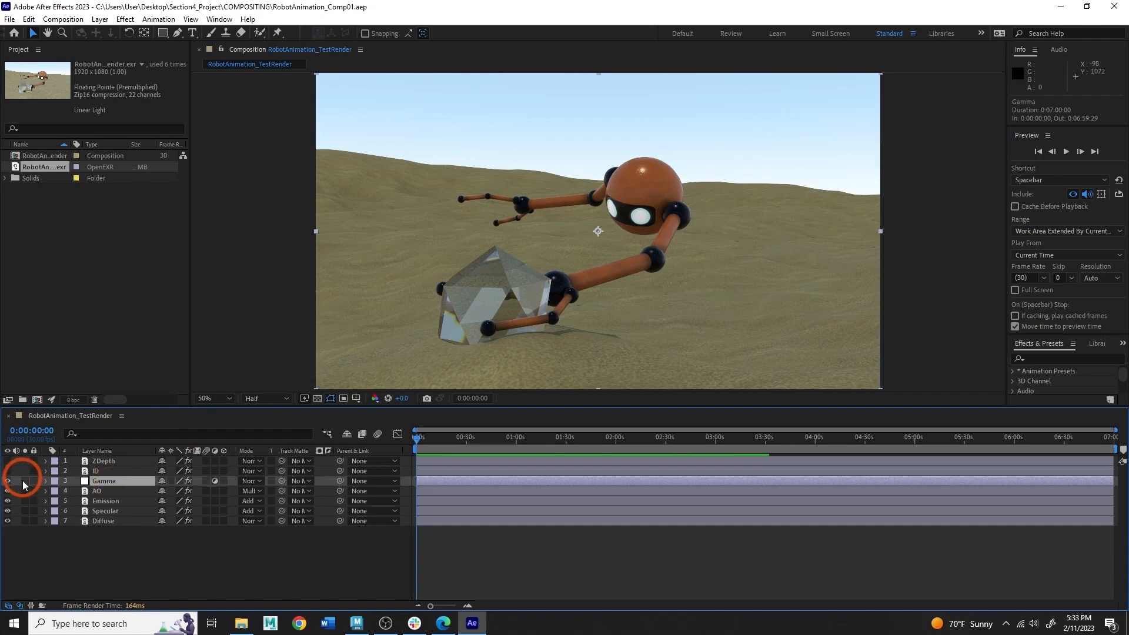
left_click(11, 480)
left_click(9, 481)
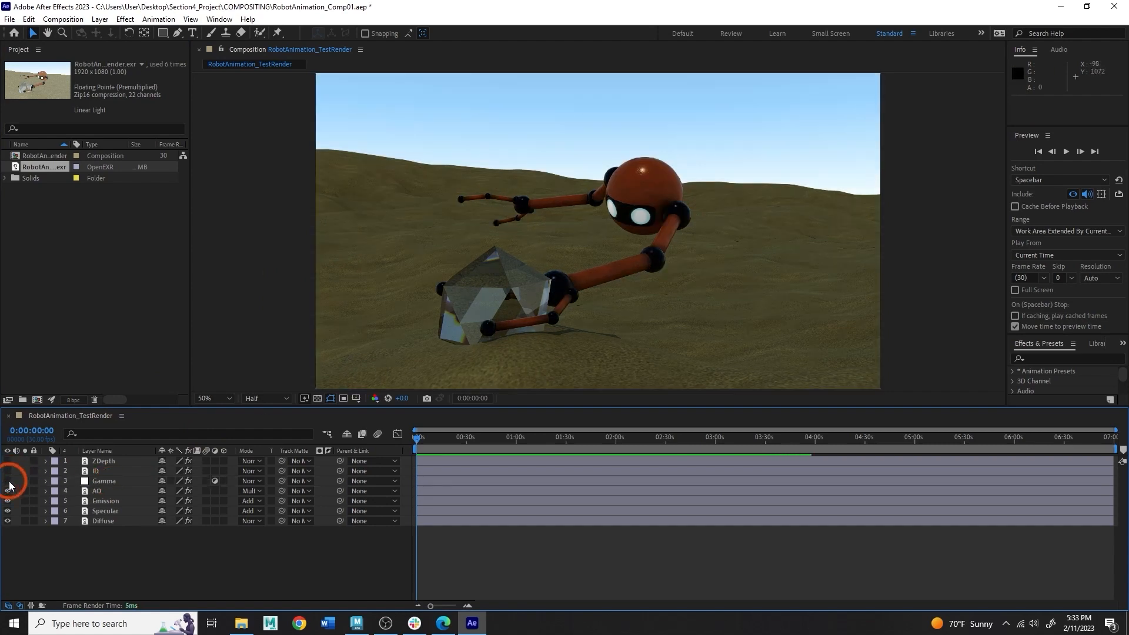
left_click(9, 482)
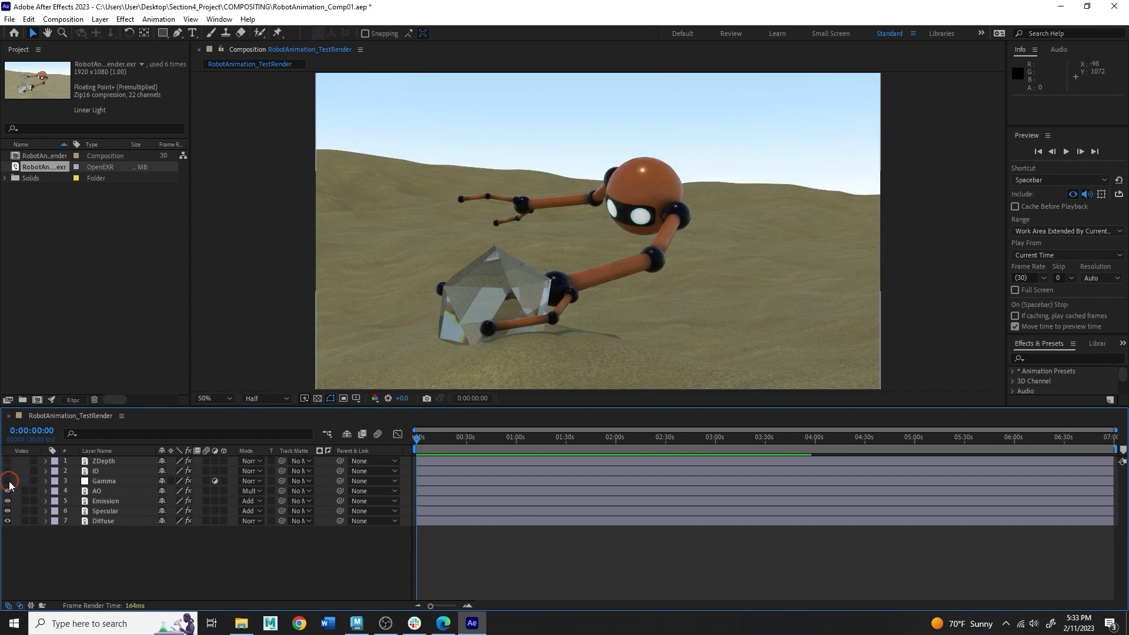
left_click(8, 481)
left_click(8, 481)
left_click(580, 422)
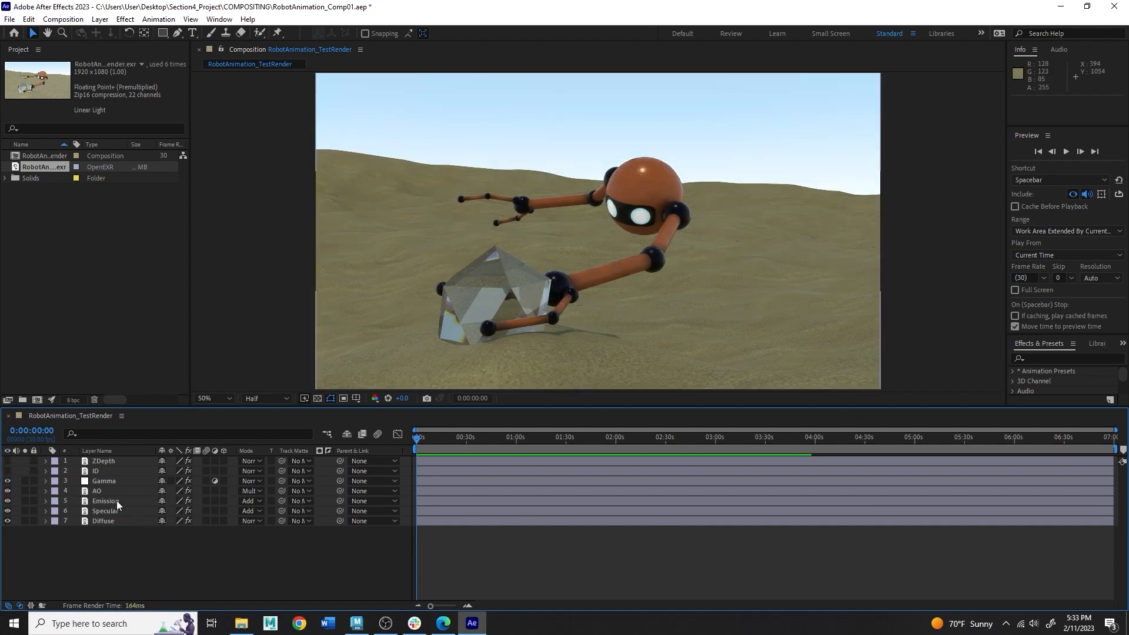
left_click(59, 314)
mouse_move(47, 231)
left_mouse_down()
mouse_move(12, 126)
mouse_move(96, 235)
mouse_move(83, 231)
left_mouse_up()
mouse_move(61, 176)
left_mouse_down()
mouse_move(18, 196)
mouse_move(21, 164)
mouse_move(70, 191)
mouse_move(28, 164)
mouse_move(6, 183)
left_mouse_up()
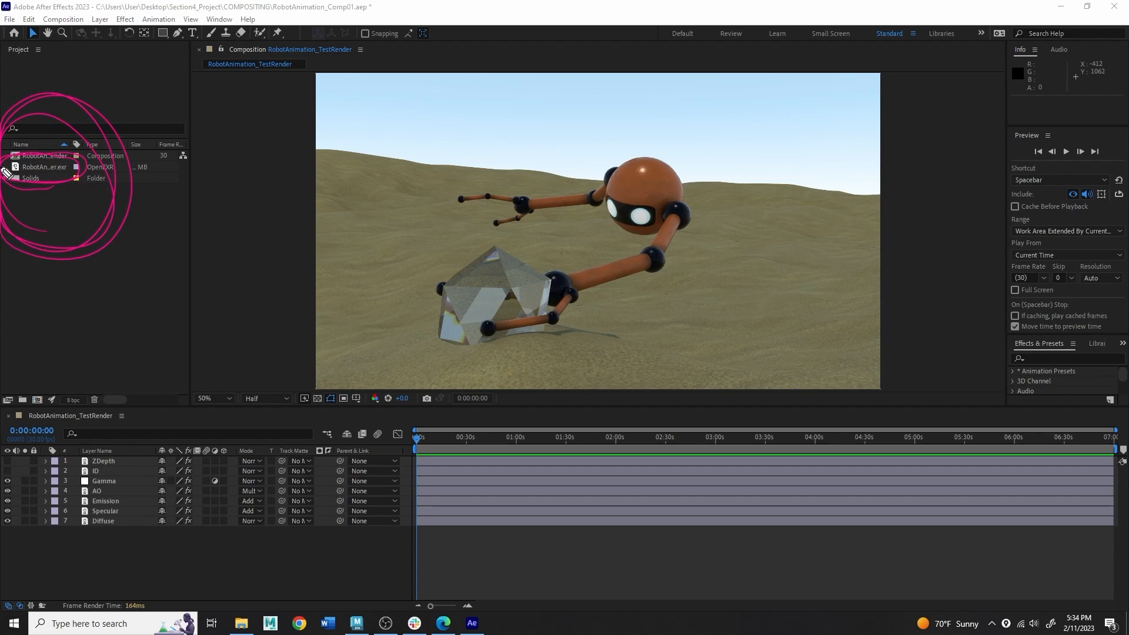
key("Escape")
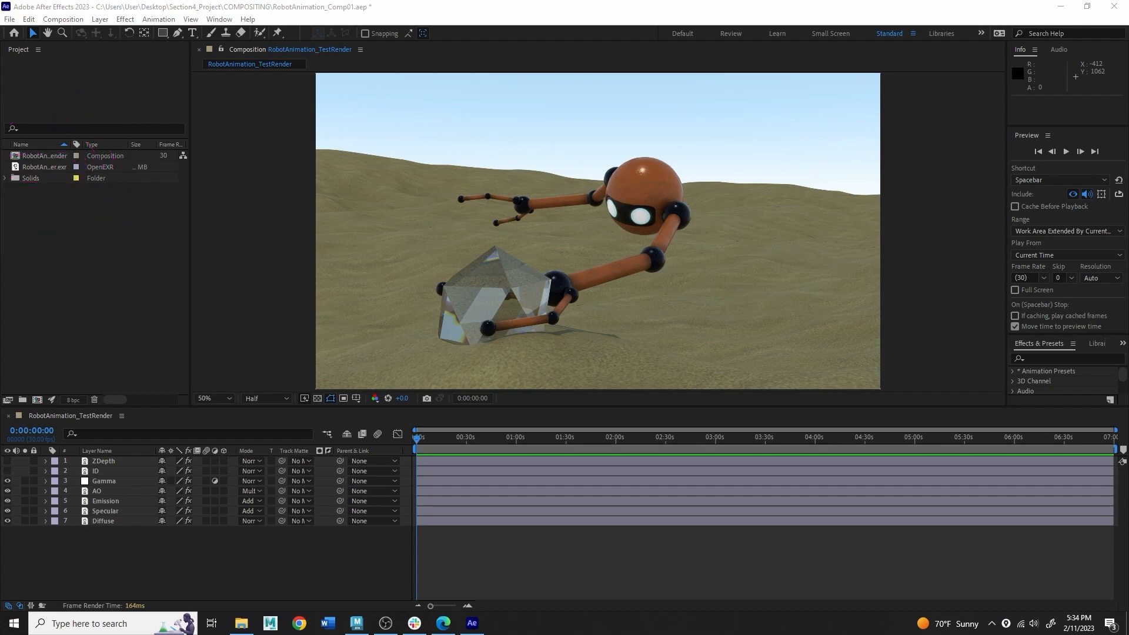
Start replacing the RobotAnimation_TestRender.exr footage with a file and browse to the RobotAnimation folder in Section4_Project's images folder.
left_click(40, 167)
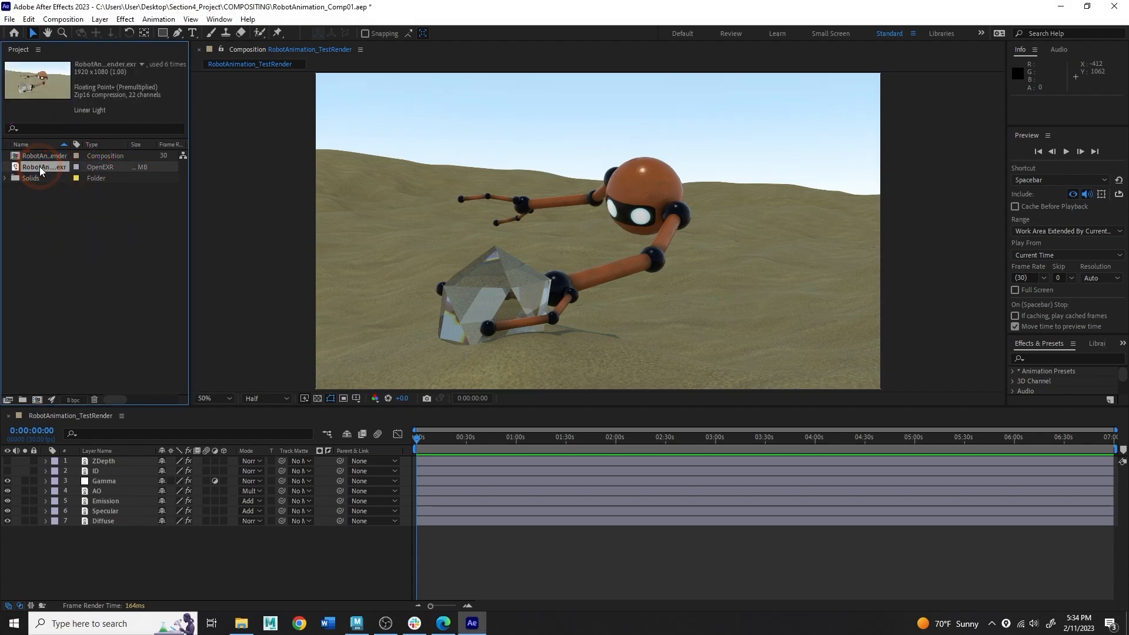
right_click(40, 167)
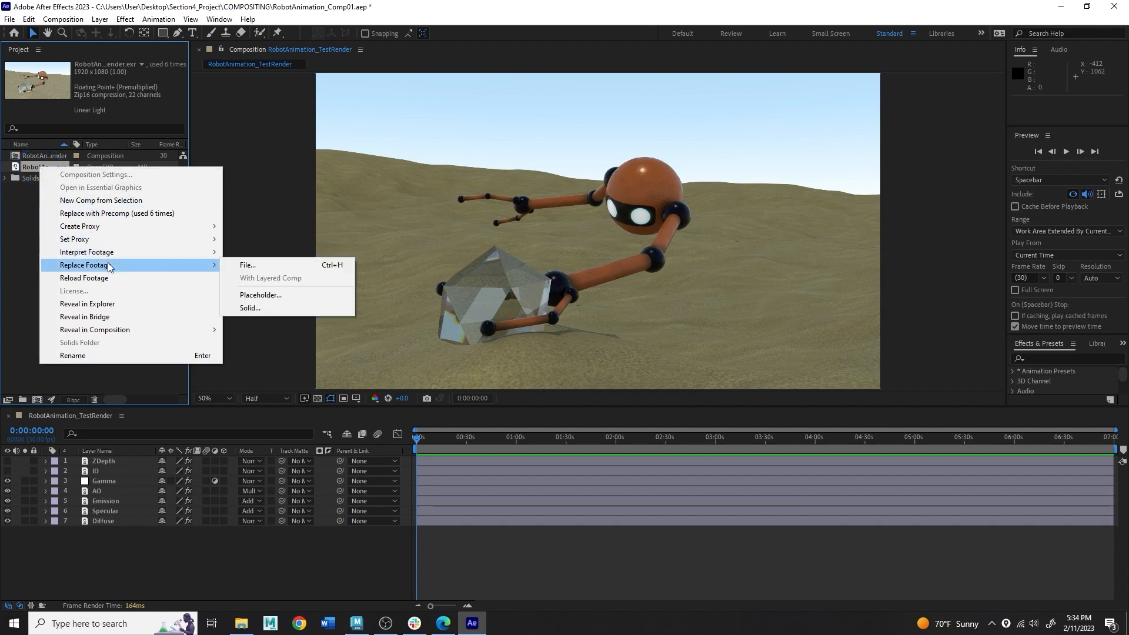
mouse_move(108, 265)
left_click(247, 266)
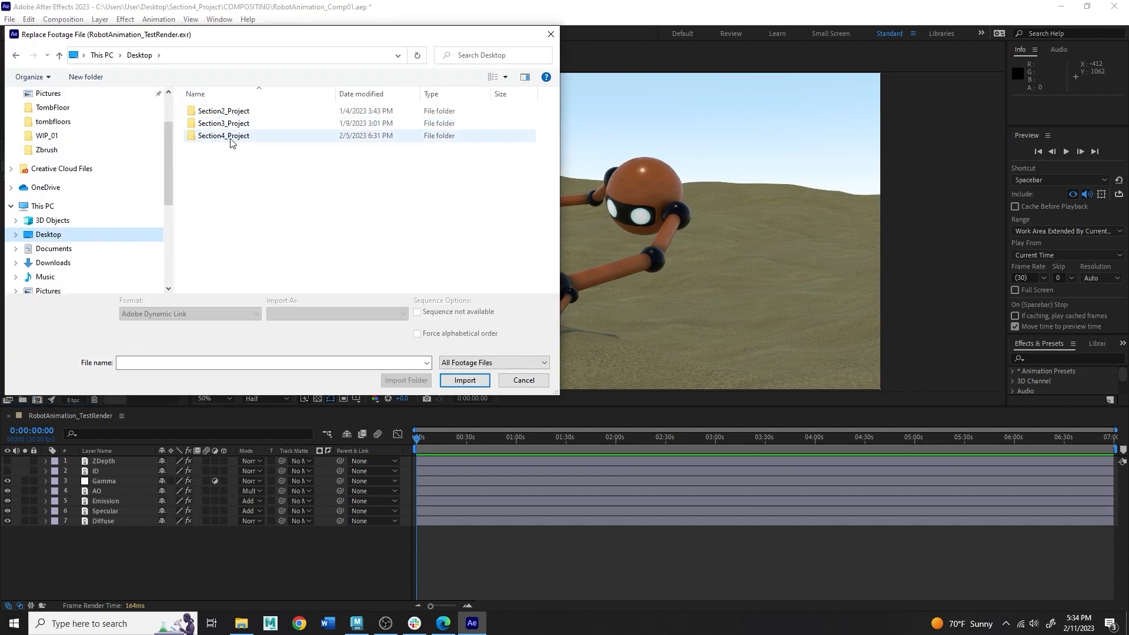
double_click(225, 138)
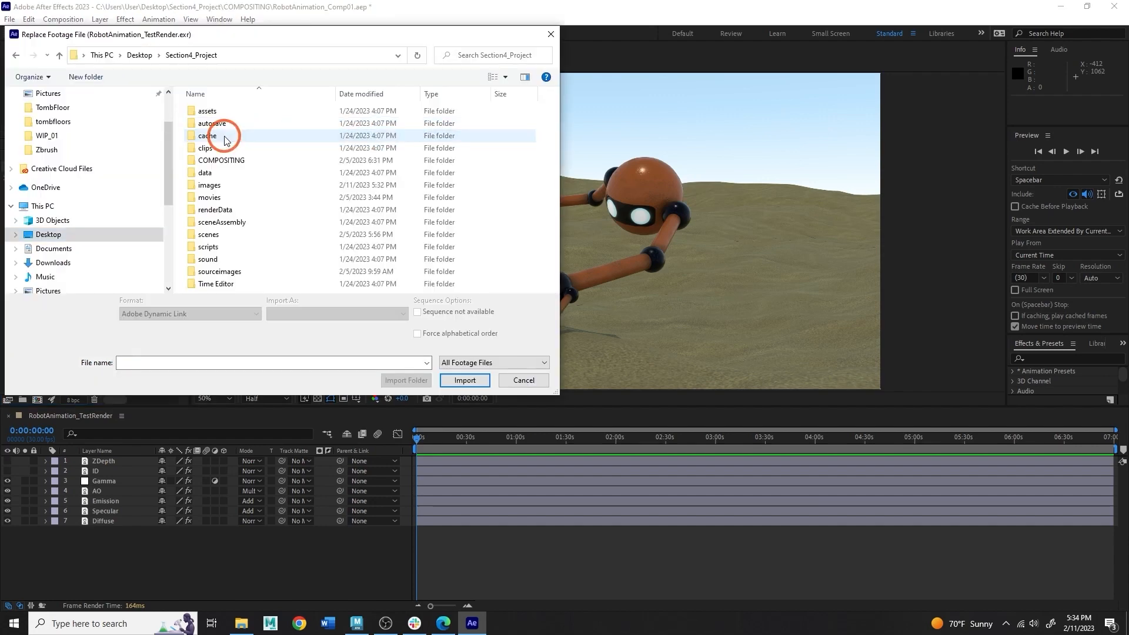
left_click(237, 187)
double_click(237, 190)
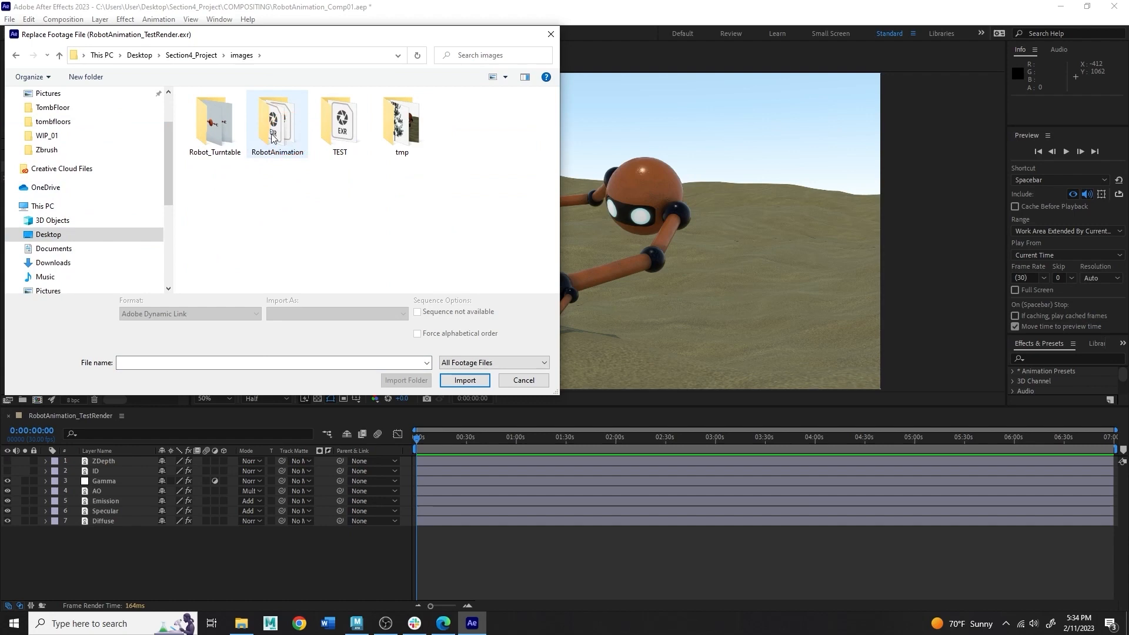
left_click(296, 146)
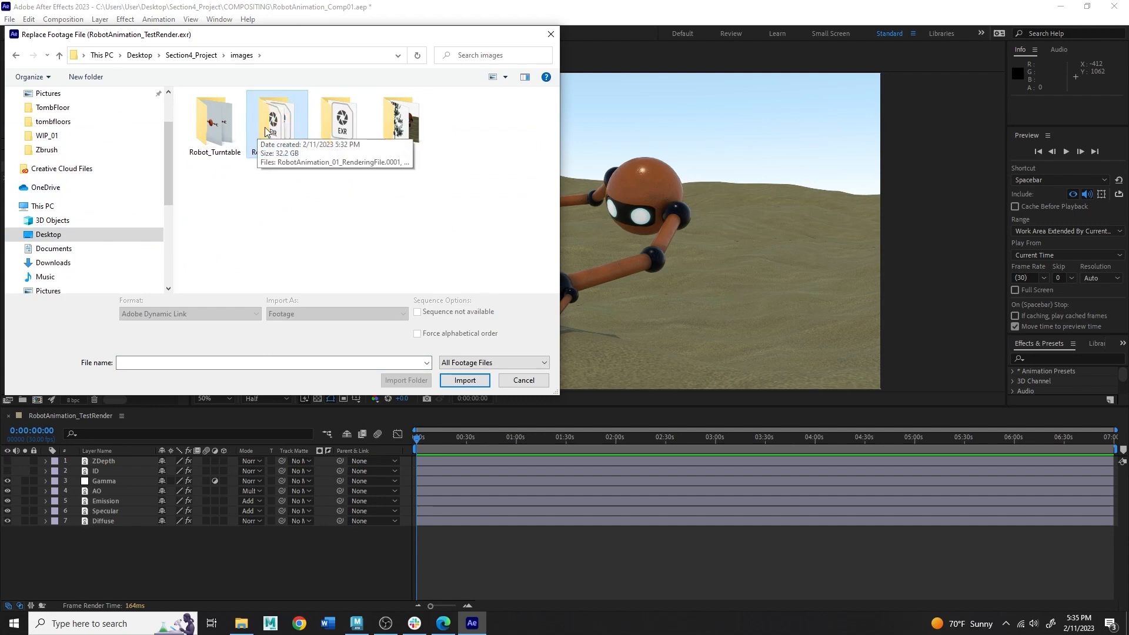
double_click(280, 116)
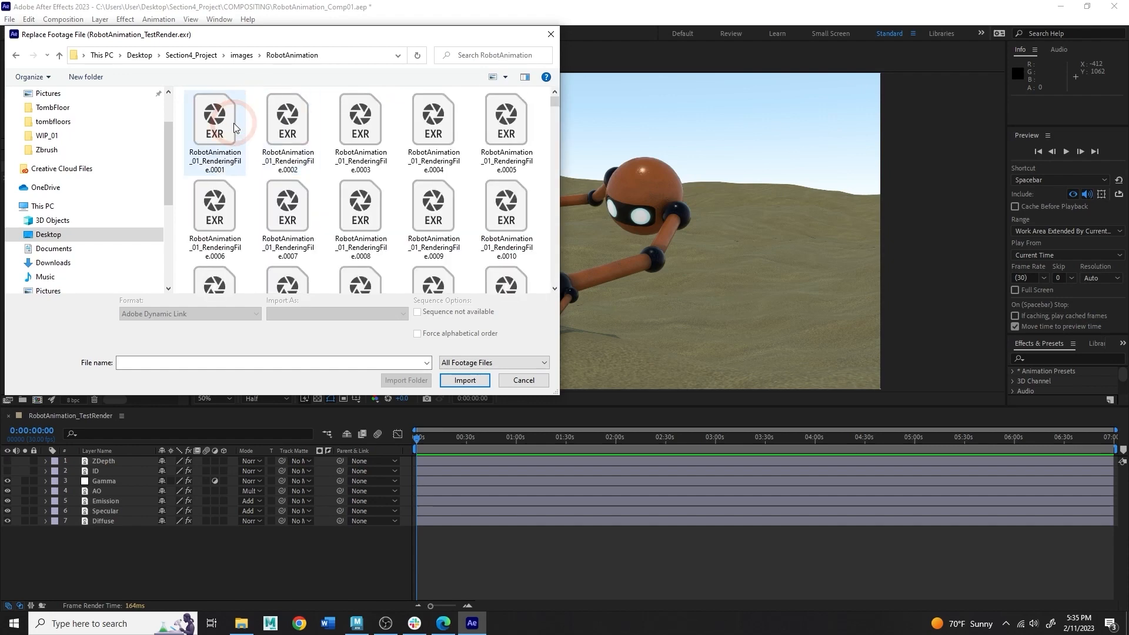
Import RobotAnimation_01_RenderingFile.0001 as an OpenEXR sequence to replace the test render footage.
left_click(216, 120)
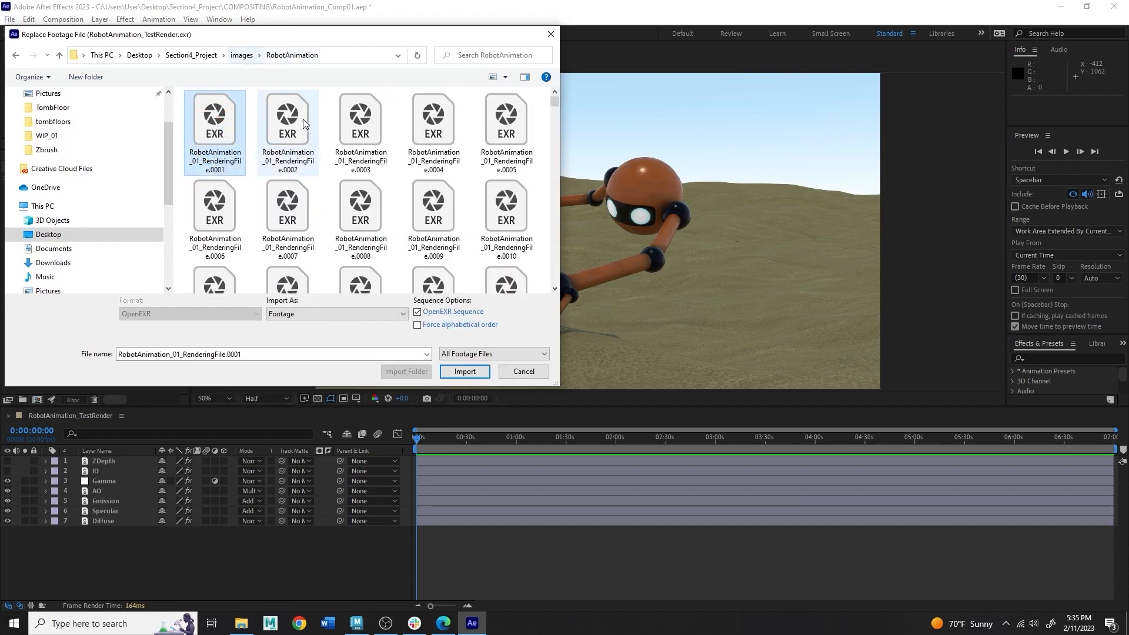
left_click(242, 55)
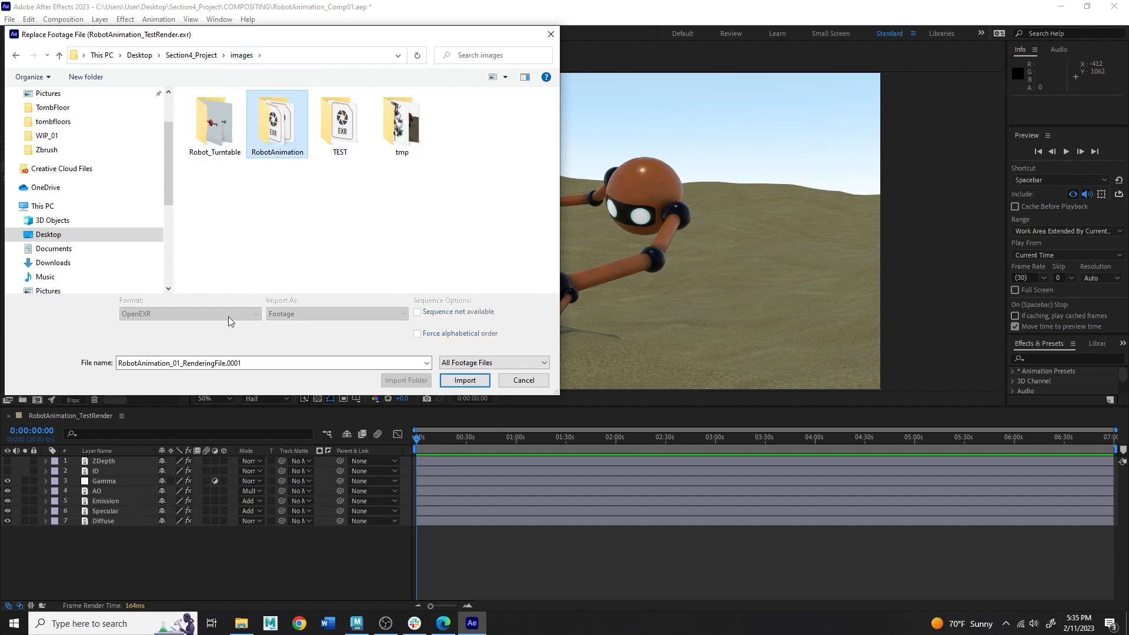
double_click(279, 127)
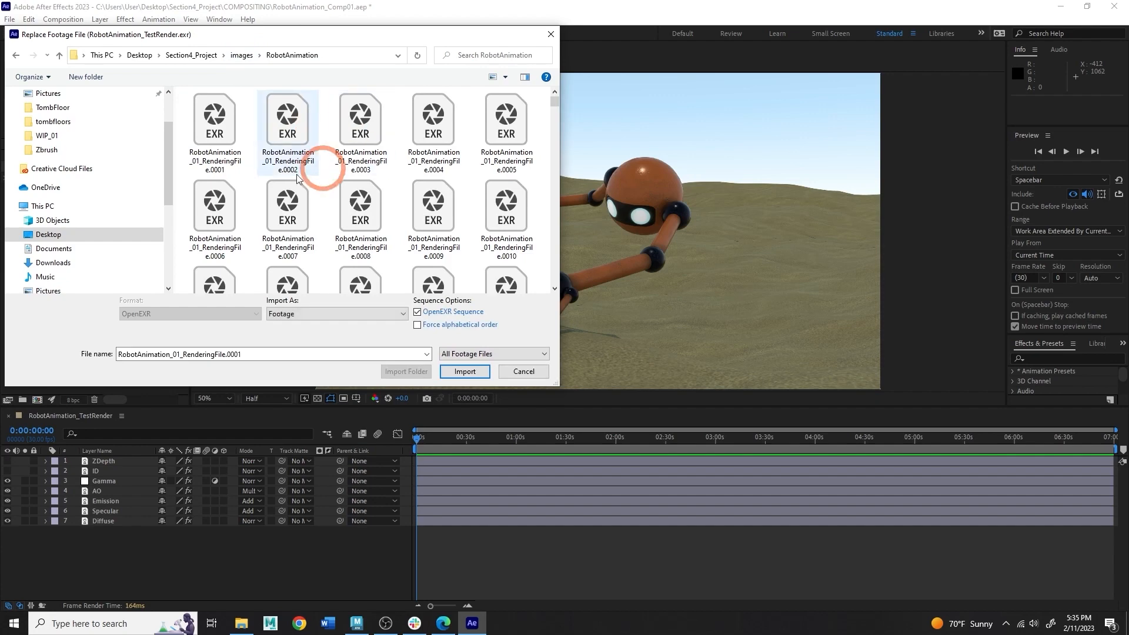
left_click(204, 133)
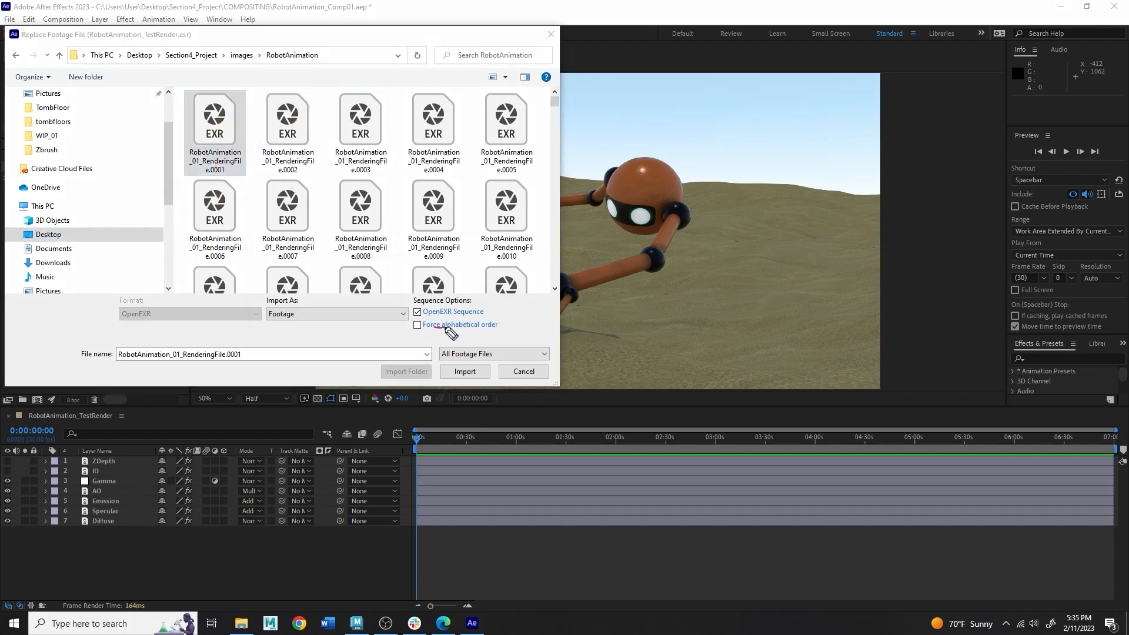
mouse_move(432, 327)
left_mouse_down()
mouse_move(405, 313)
mouse_move(458, 301)
mouse_move(500, 318)
mouse_move(420, 316)
mouse_move(465, 303)
mouse_move(423, 330)
mouse_move(487, 305)
mouse_move(416, 311)
mouse_move(460, 340)
mouse_move(504, 328)
mouse_move(468, 303)
mouse_move(414, 311)
left_mouse_up()
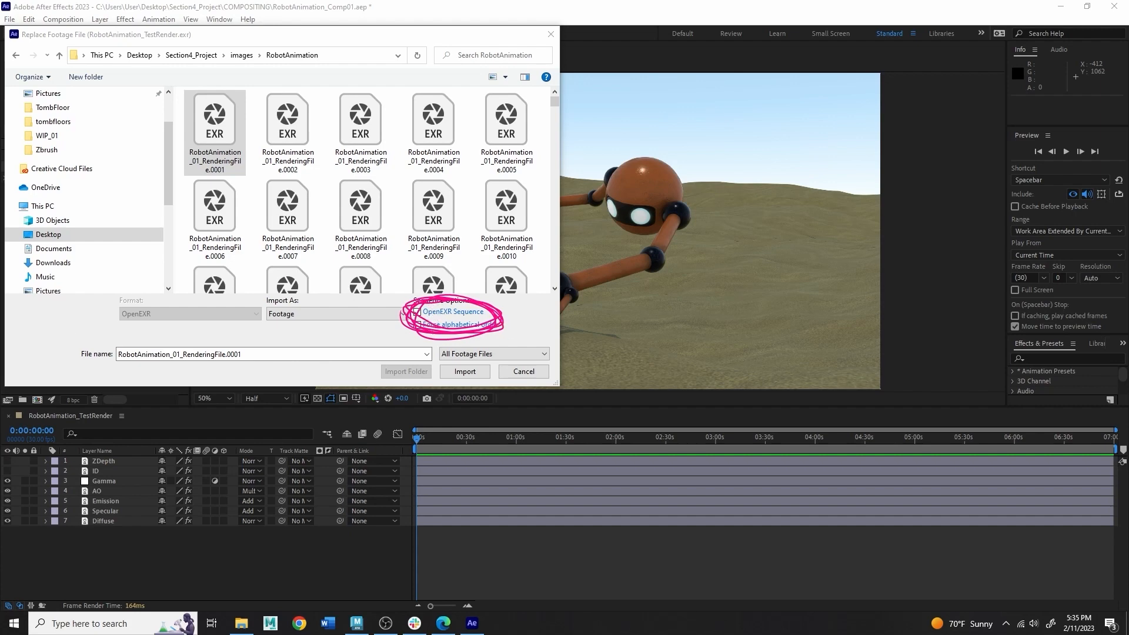
left_click(430, 314)
mouse_move(431, 321)
left_mouse_down()
mouse_move(407, 311)
mouse_move(457, 352)
left_mouse_up()
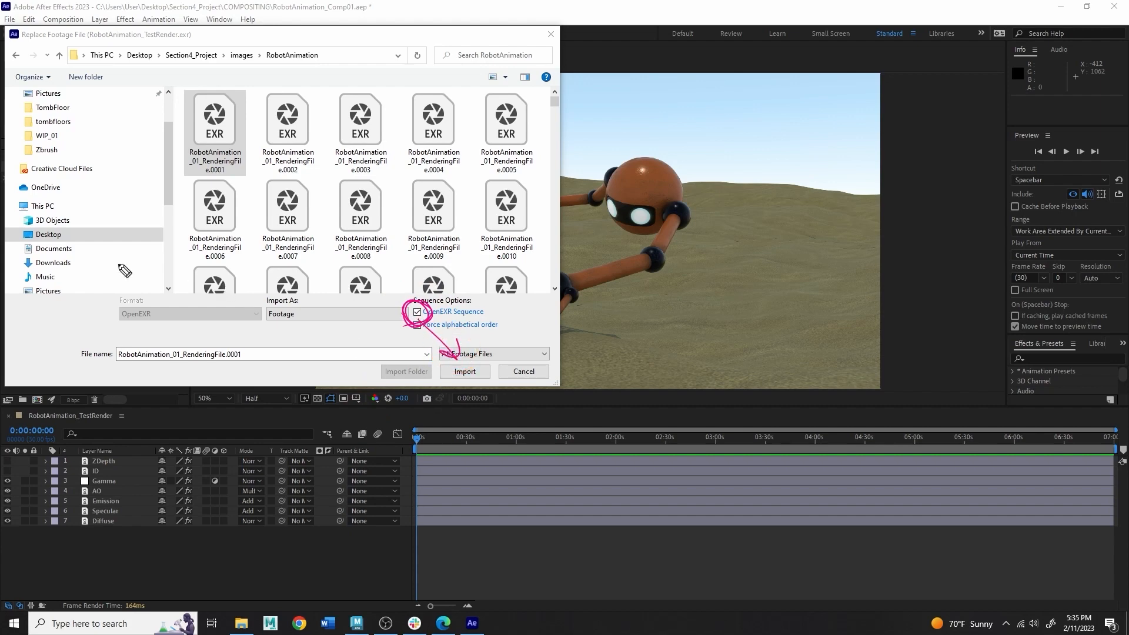
key("Escape")
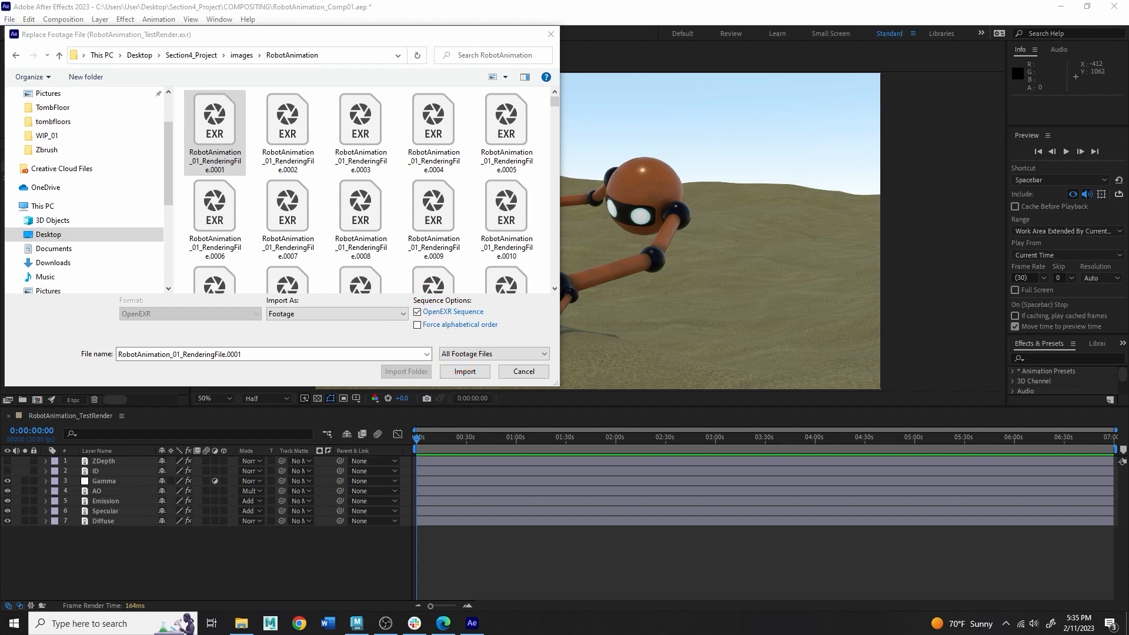
left_click(458, 373)
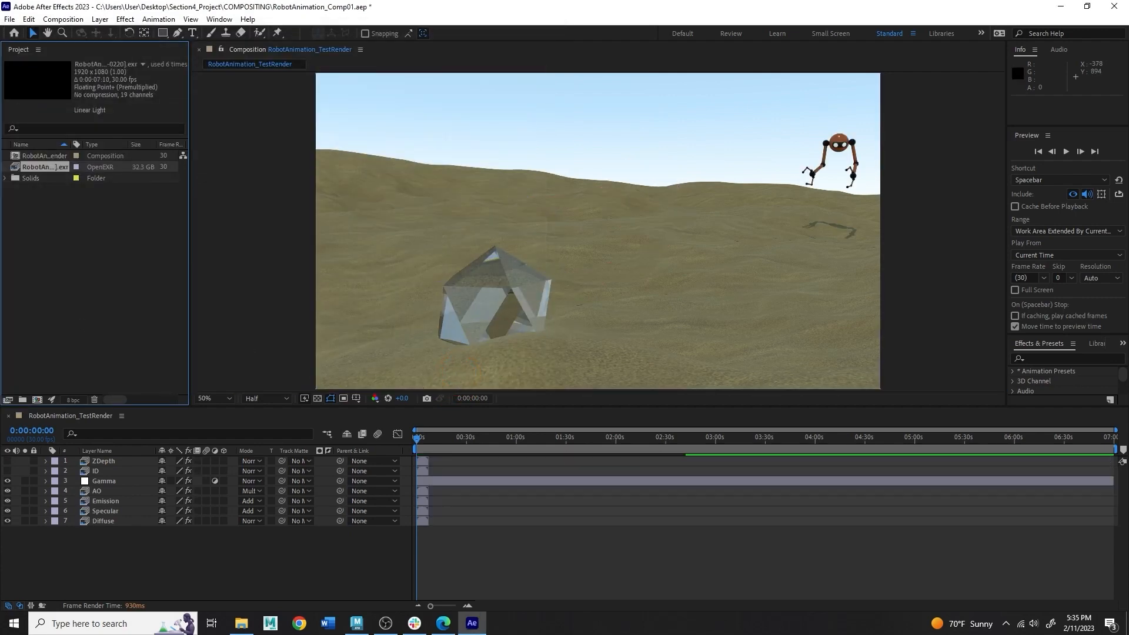
mouse_move(431, 547)
left_mouse_down()
mouse_move(426, 557)
mouse_move(484, 532)
mouse_move(492, 476)
mouse_move(411, 550)
left_mouse_up()
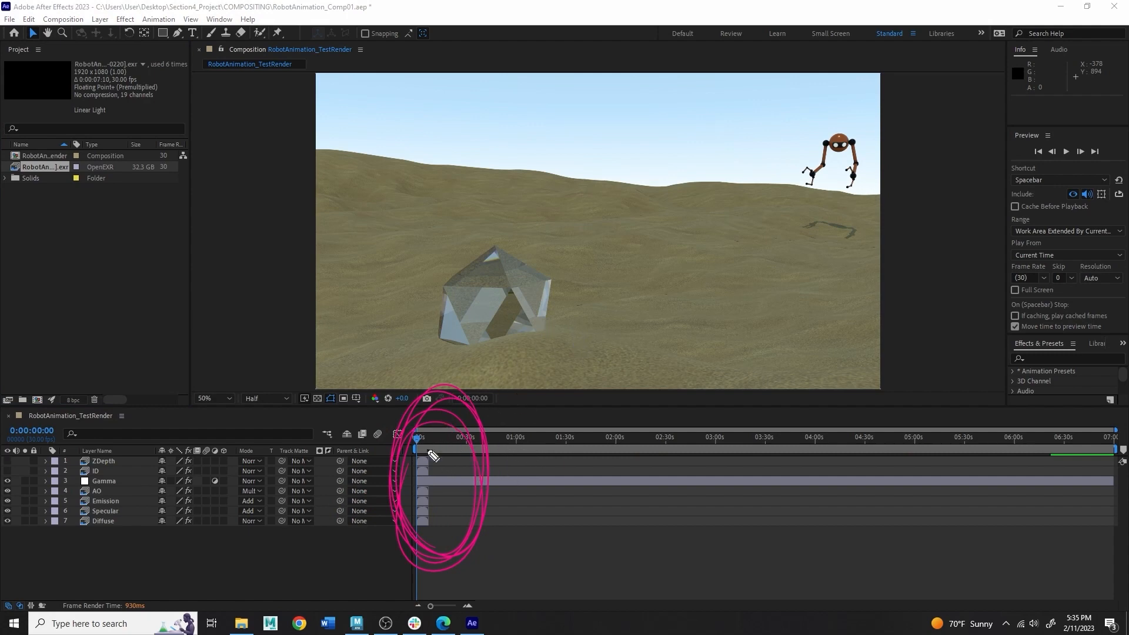
Preview the composition's playback with the imported sequence and return the current time to the first frame.
key("Escape")
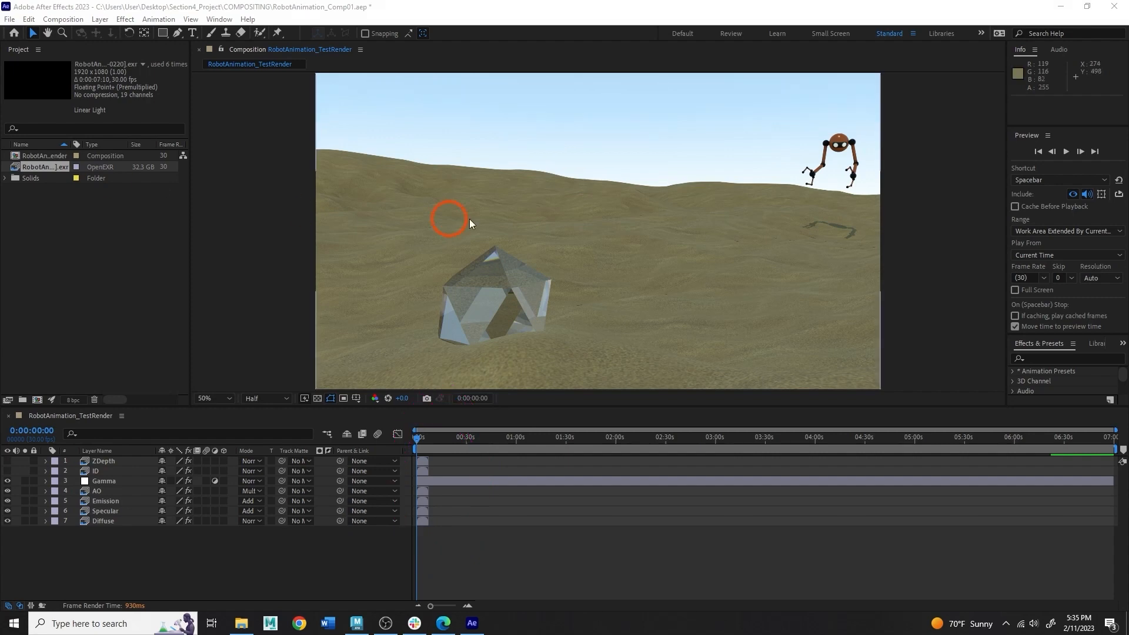
left_click(273, 178)
key("space")
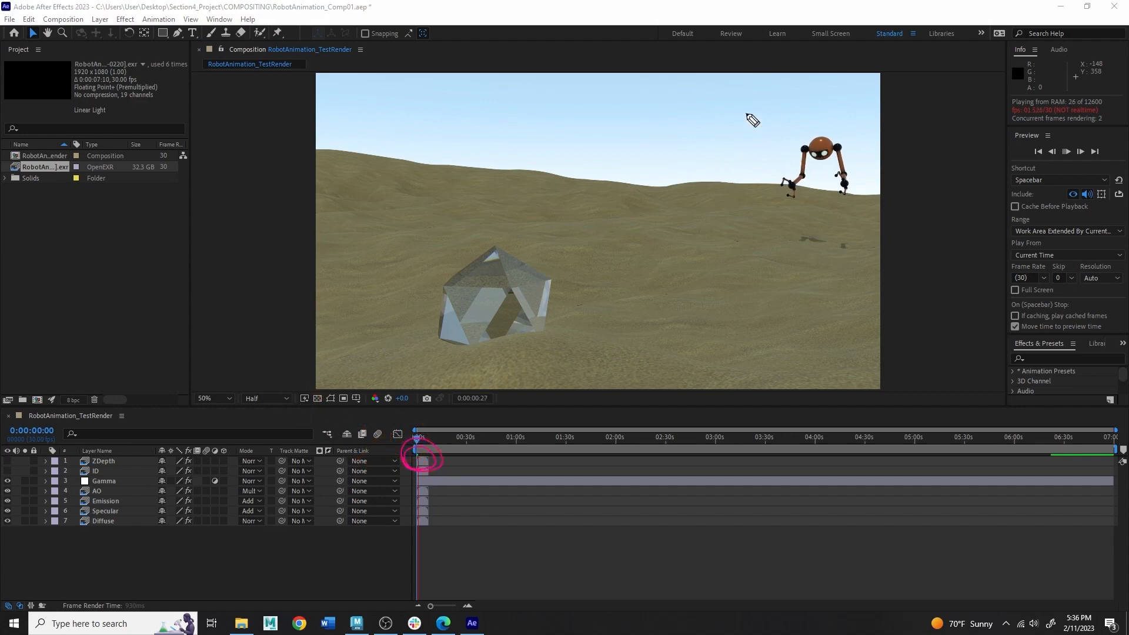
left_click_drag(746, 114, 780, 155)
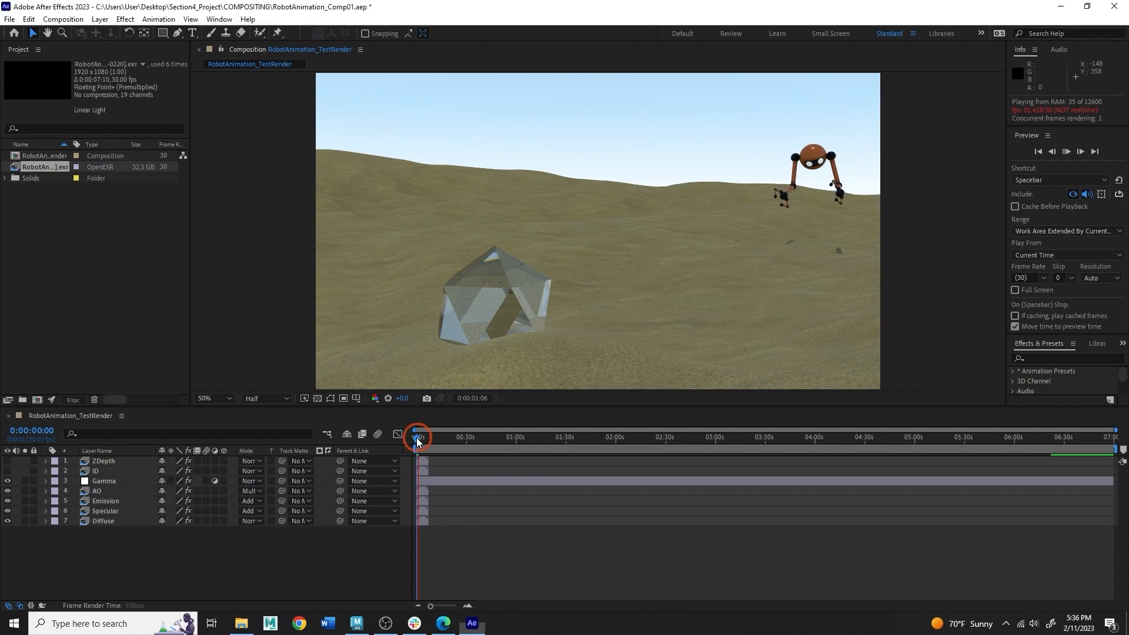
left_click(407, 440)
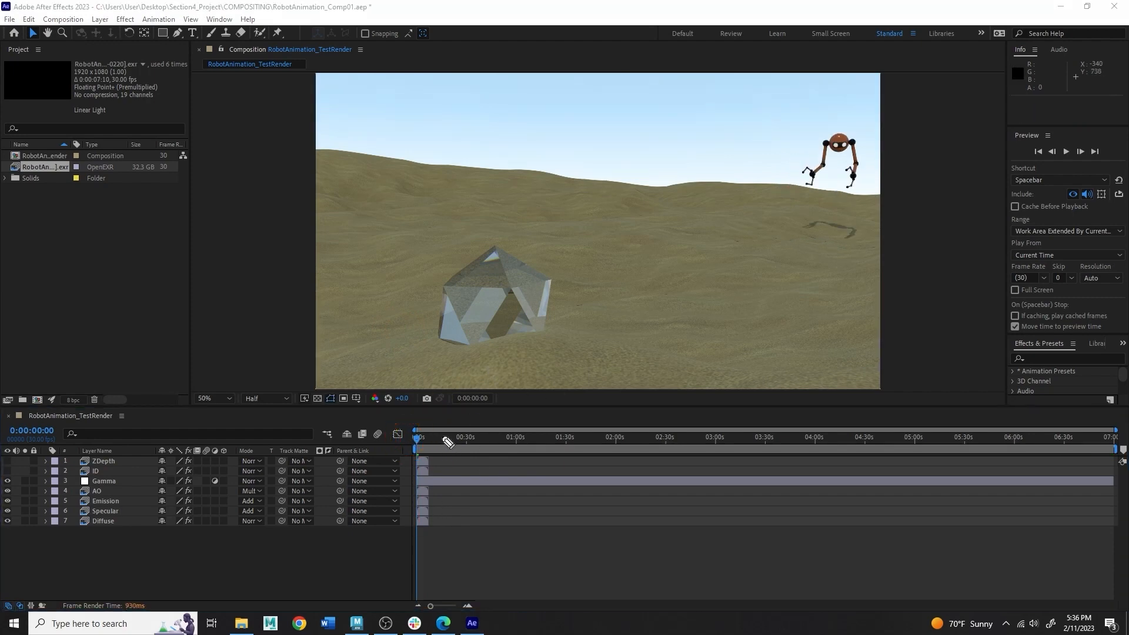
Narrow the timeline's visible range around the short footage layers and move the current time to their last frame.
mouse_move(431, 435)
left_mouse_down()
mouse_move(441, 529)
mouse_move(459, 499)
left_mouse_up()
mouse_move(1100, 471)
left_mouse_down()
mouse_move(1088, 436)
mouse_move(1121, 453)
mouse_move(1081, 465)
mouse_move(1041, 448)
left_mouse_up()
left_click_drag(1114, 428, 433, 436)
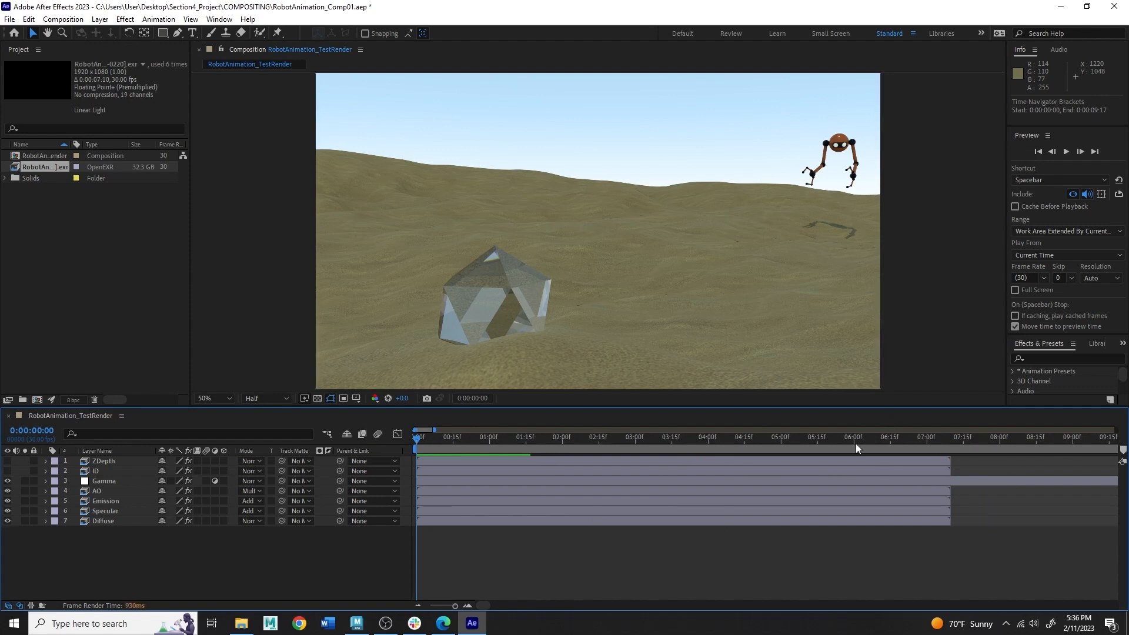
left_click_drag(771, 438, 950, 559)
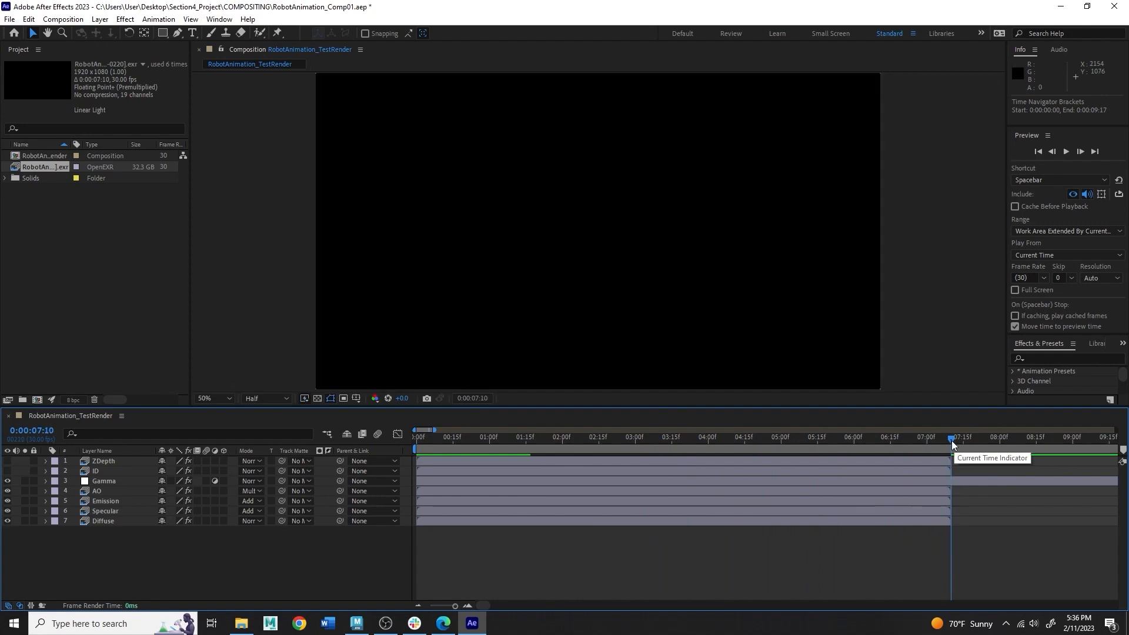
left_click(951, 440)
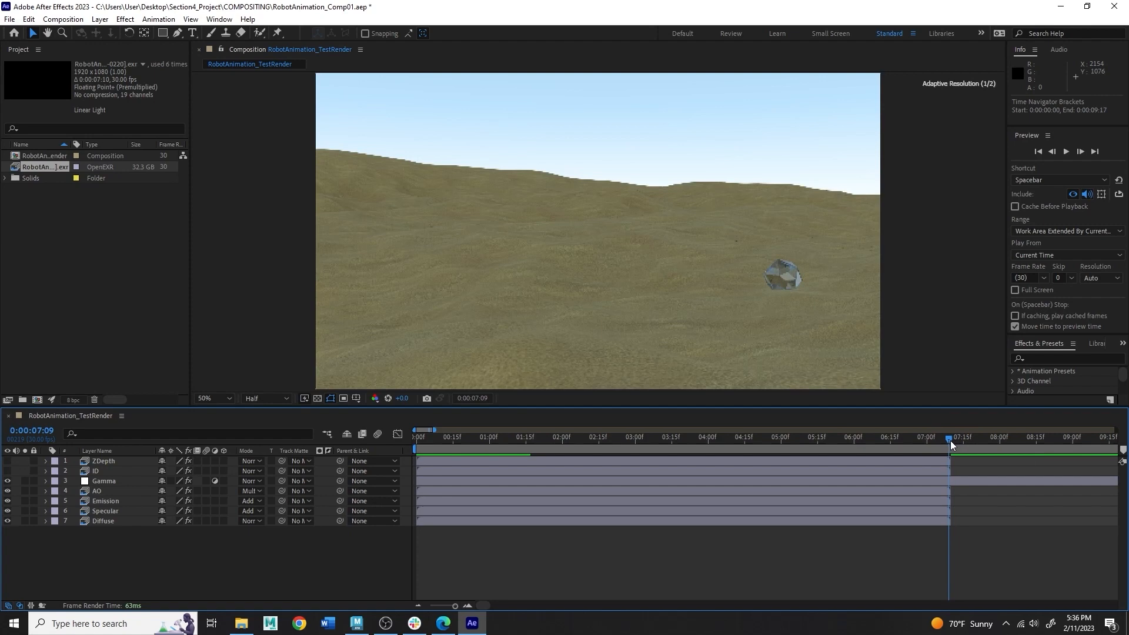
left_click(950, 441)
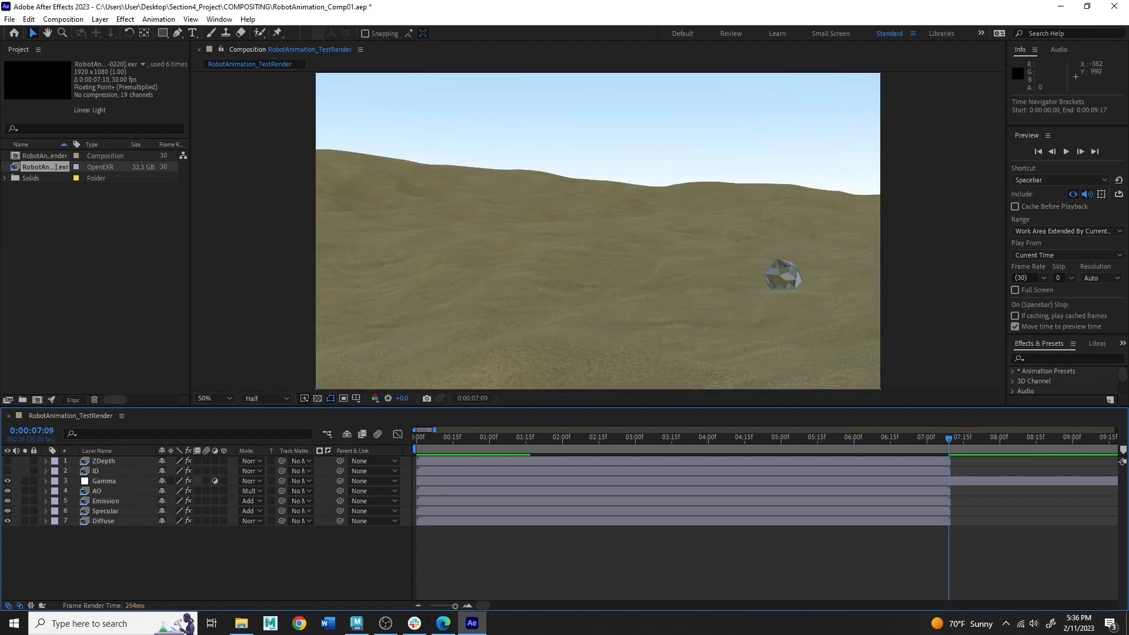
mouse_move(474, 413)
left_mouse_down()
mouse_move(460, 375)
mouse_move(438, 386)
mouse_move(30, 180)
mouse_move(34, 159)
mouse_move(27, 168)
left_mouse_up()
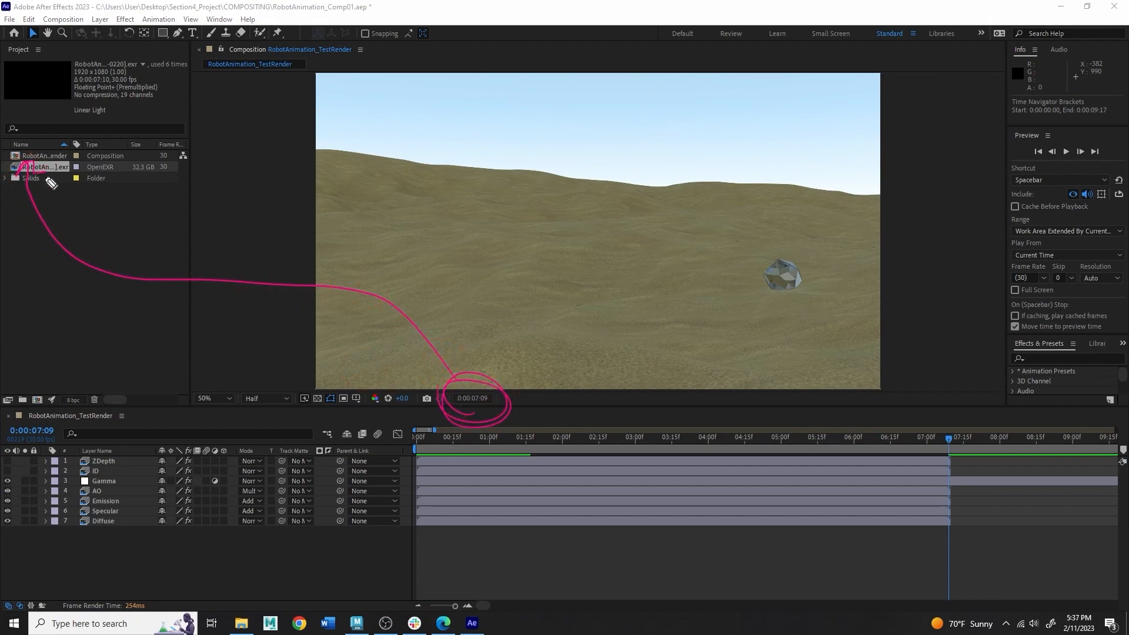
key("Escape")
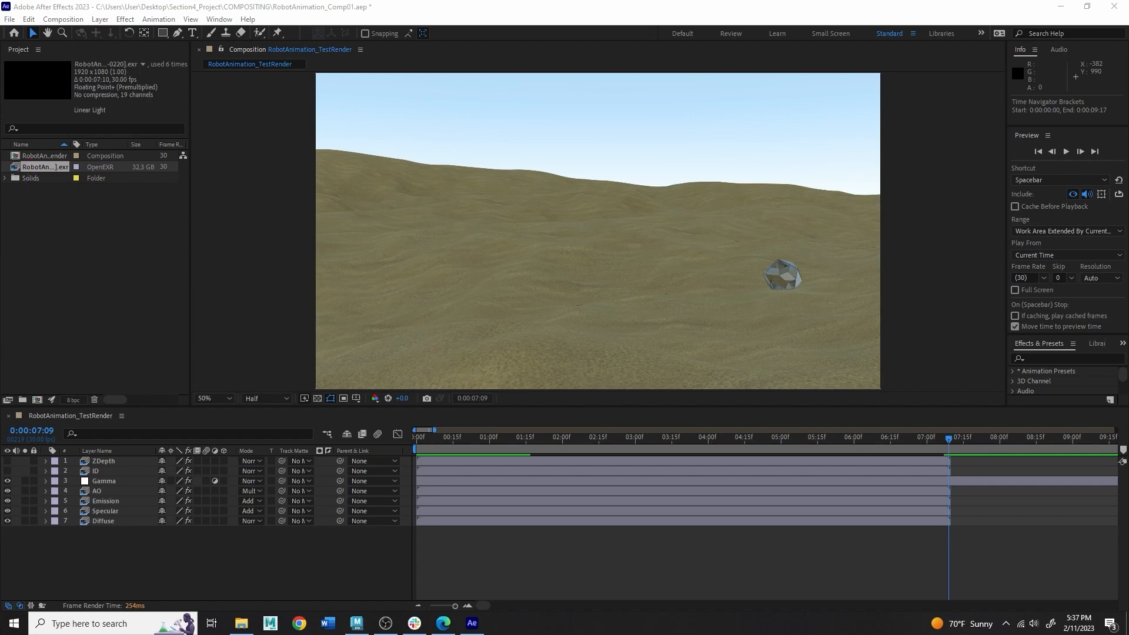
Set the frame rate of the RobotAnimation_TestRender composition to 24 frames per second.
left_click(35, 156)
right_click(34, 155)
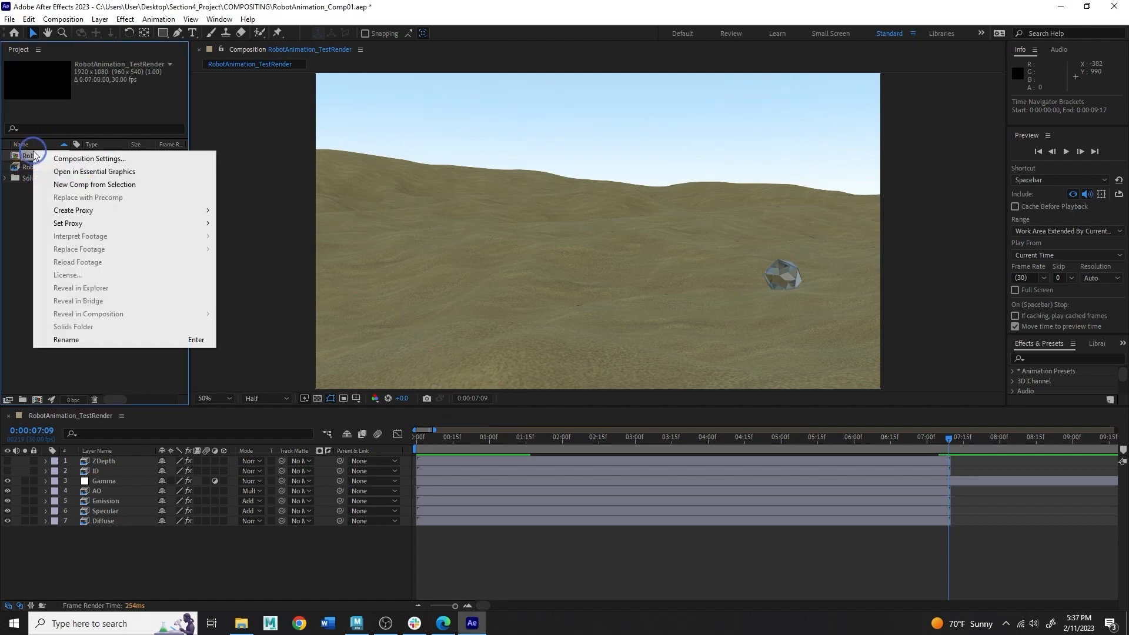
left_click(106, 158)
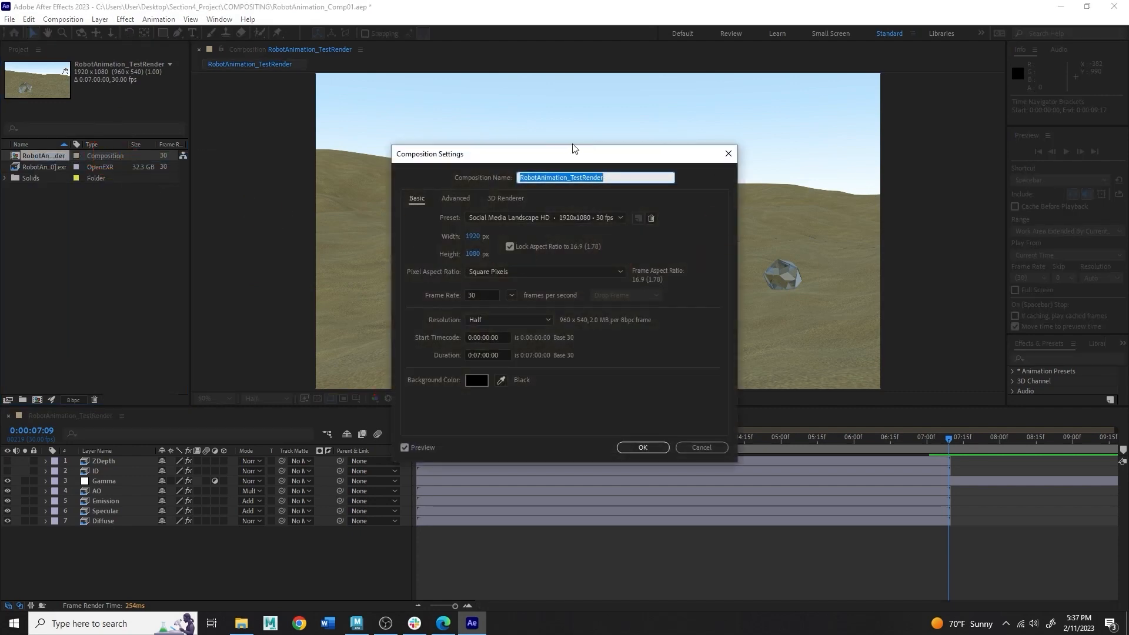
left_click_drag(574, 148, 408, 99)
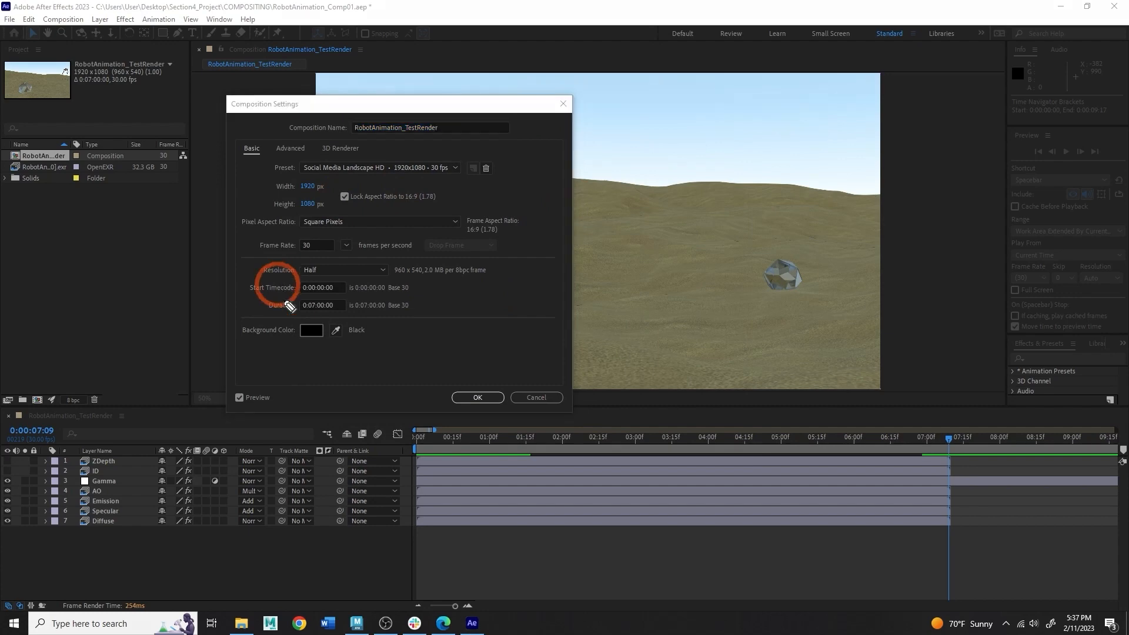
mouse_move(324, 237)
left_mouse_down()
mouse_move(310, 230)
mouse_move(287, 259)
left_mouse_up()
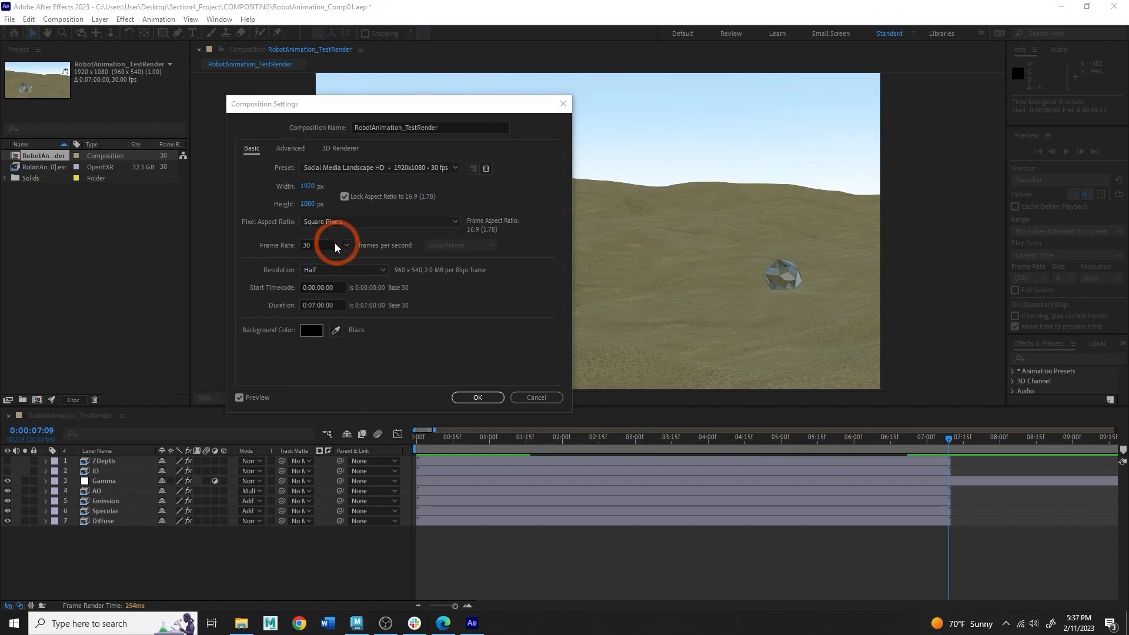
left_click_drag(336, 244, 240, 244)
type("24")
left_click(318, 349)
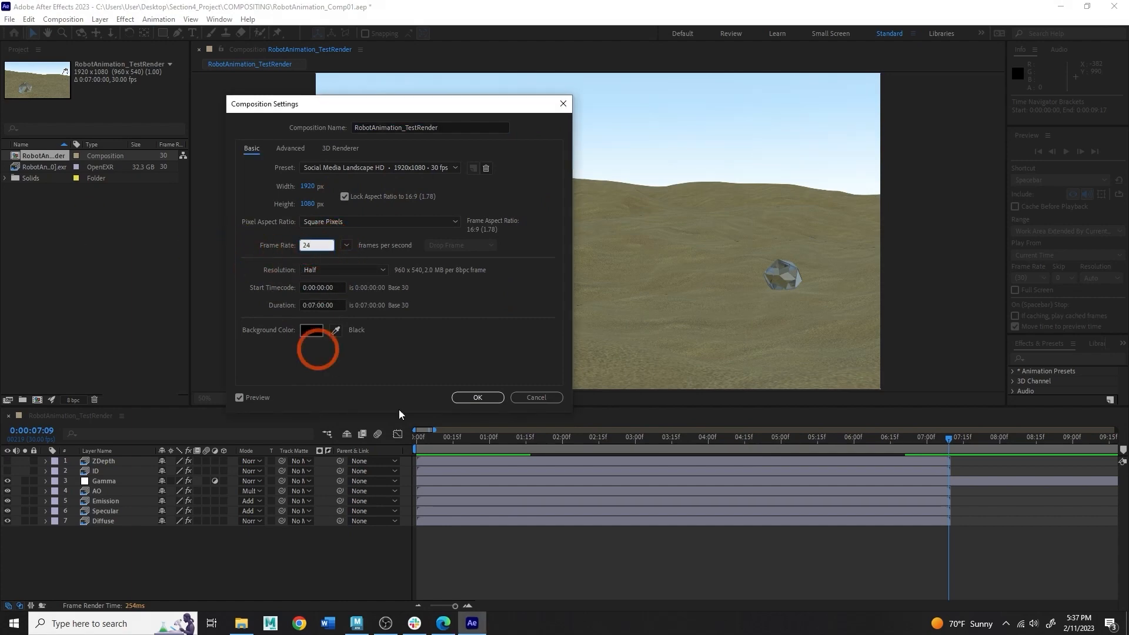
left_click(475, 398)
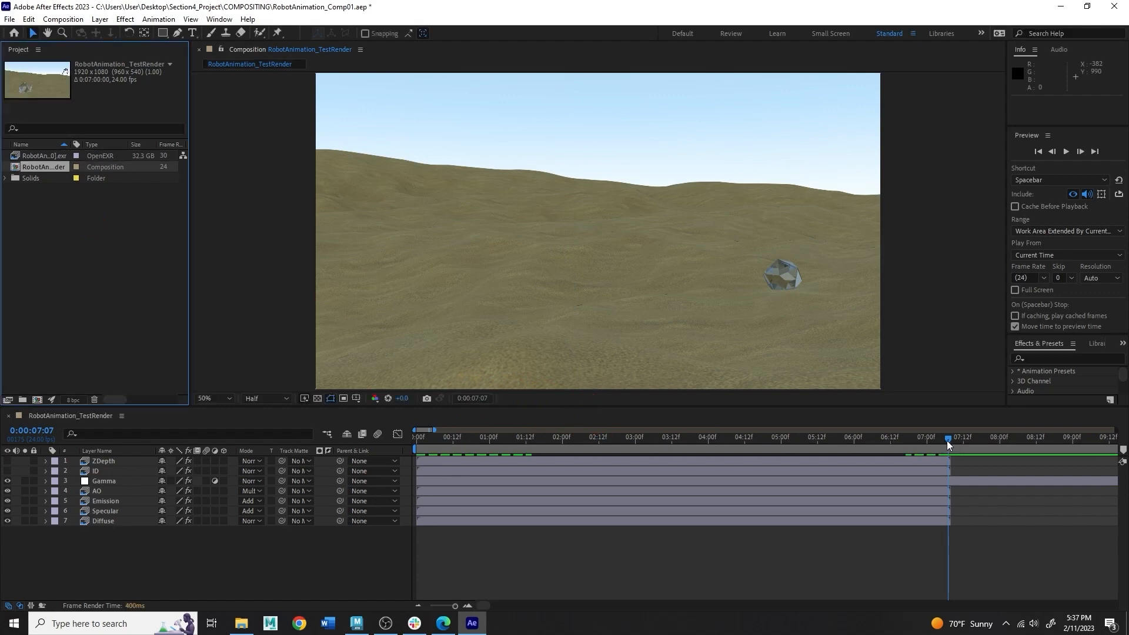
Find the footage layers' last frame at the new frame rate and open the RobotAnimation_TestRender composition's settings.
left_click_drag(948, 442, 945, 443)
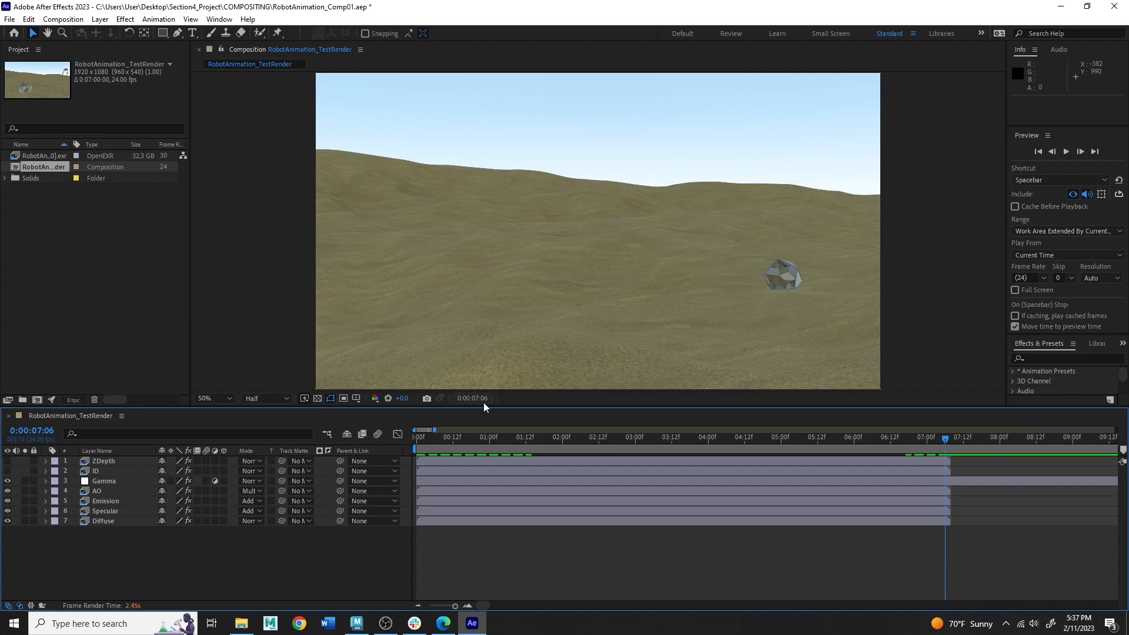
left_click_drag(944, 440, 947, 444)
right_click(48, 168)
left_click(77, 179)
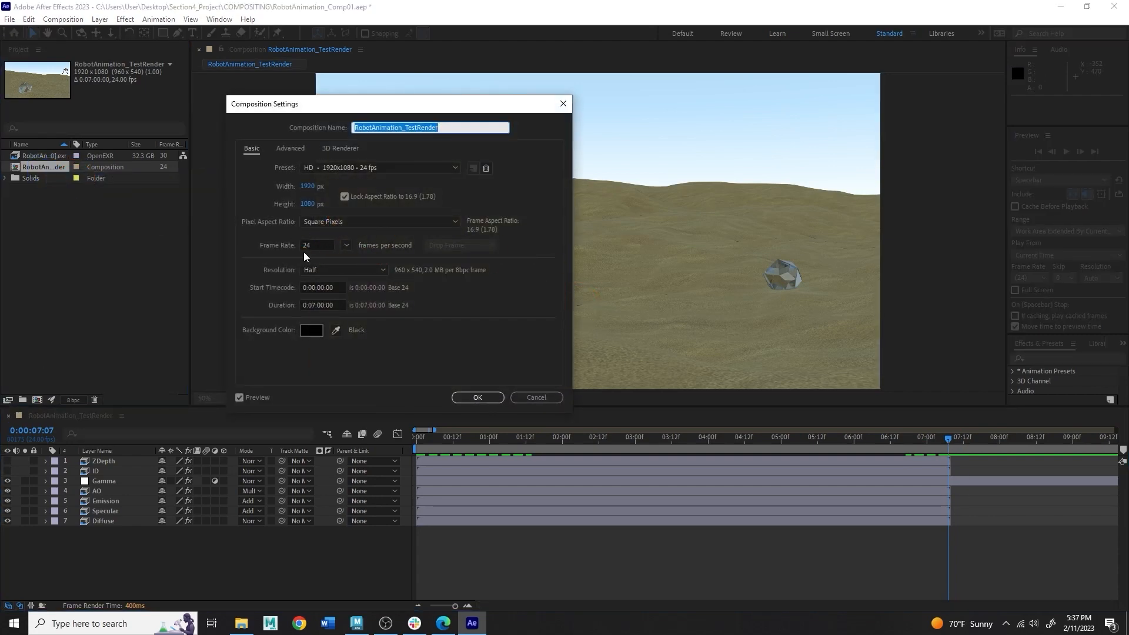
left_click(268, 242)
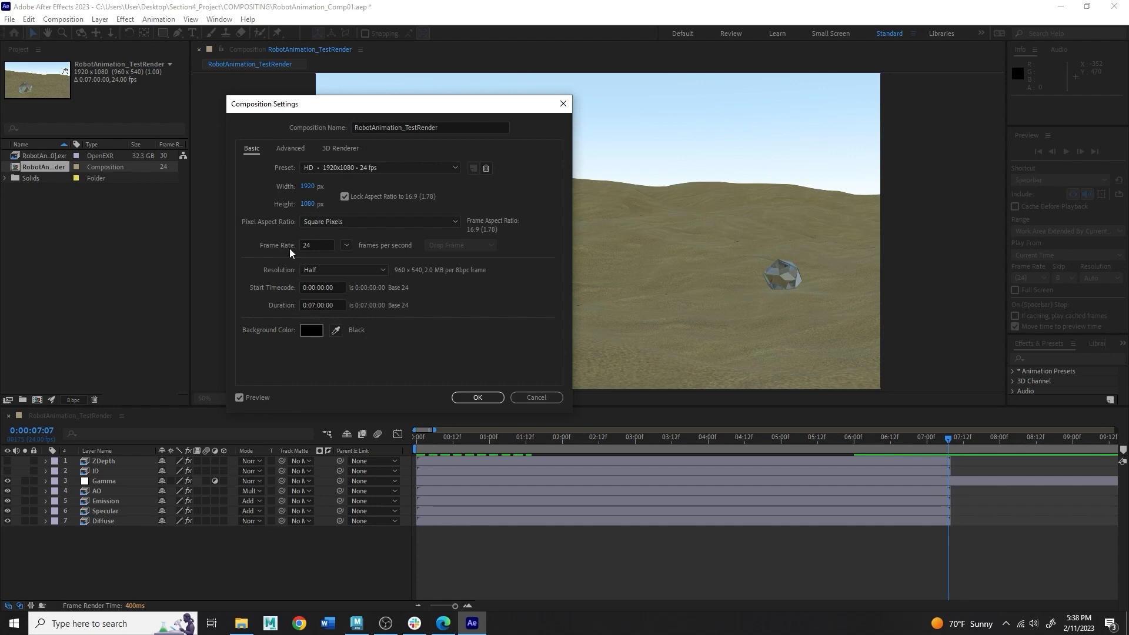
left_click(290, 249)
key("ctrl+2")
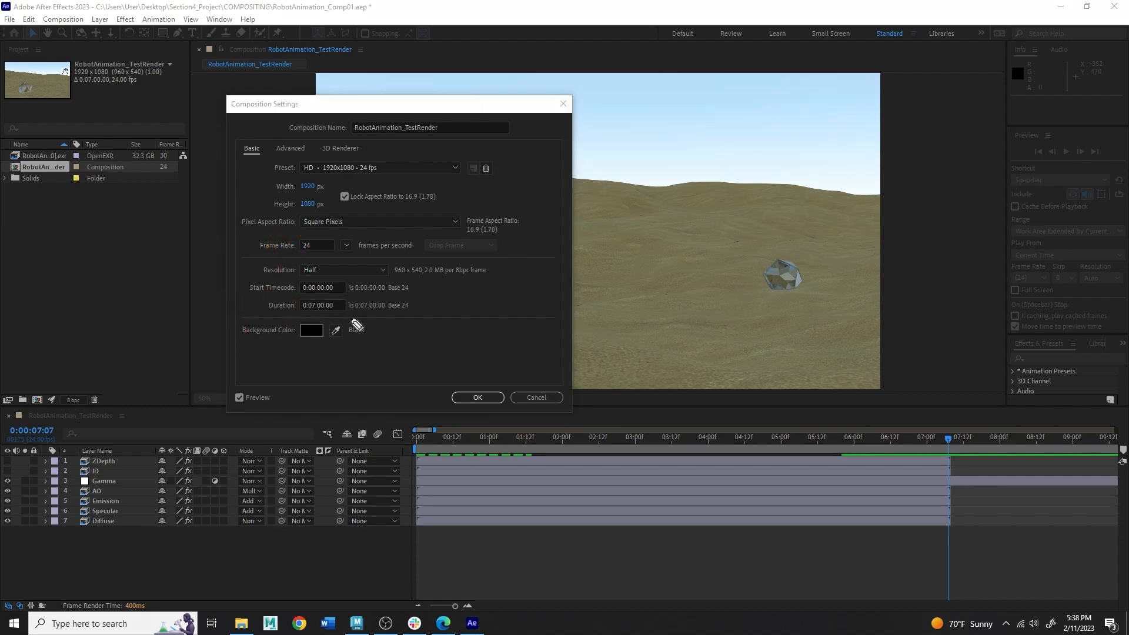
mouse_move(357, 325)
left_mouse_down()
mouse_move(355, 270)
mouse_move(322, 335)
mouse_move(345, 267)
mouse_move(365, 332)
left_mouse_up()
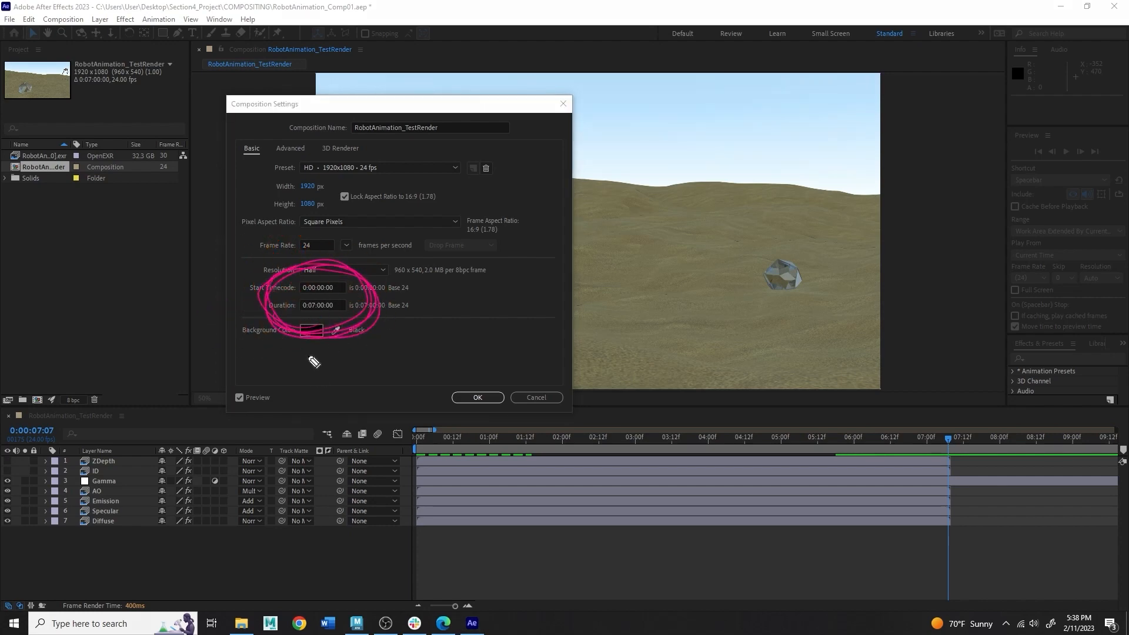
mouse_move(288, 311)
left_mouse_down()
mouse_move(355, 325)
mouse_move(302, 331)
mouse_move(328, 323)
left_mouse_up()
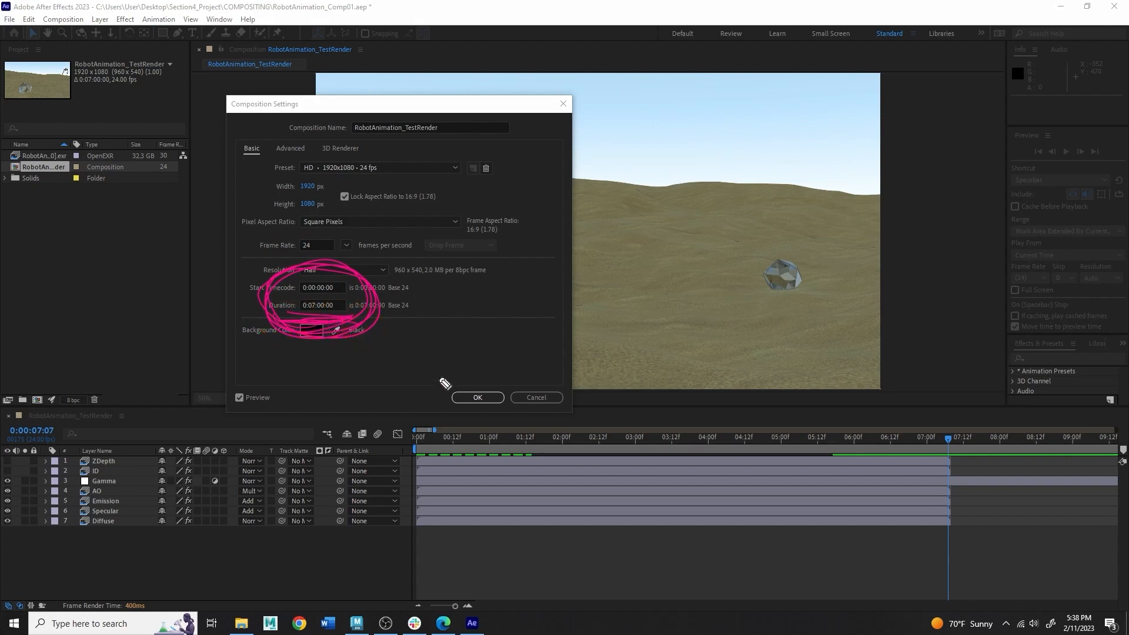
mouse_move(948, 394)
left_mouse_down()
mouse_move(941, 467)
mouse_move(946, 413)
left_mouse_up()
key("Escape")
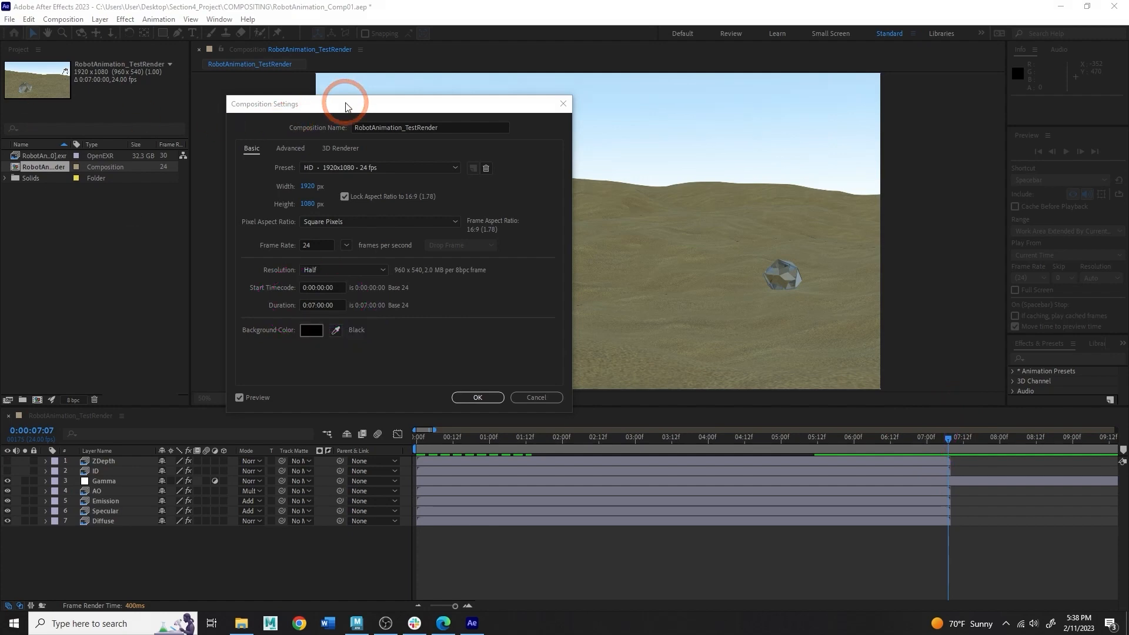
left_click_drag(345, 105, 723, 64)
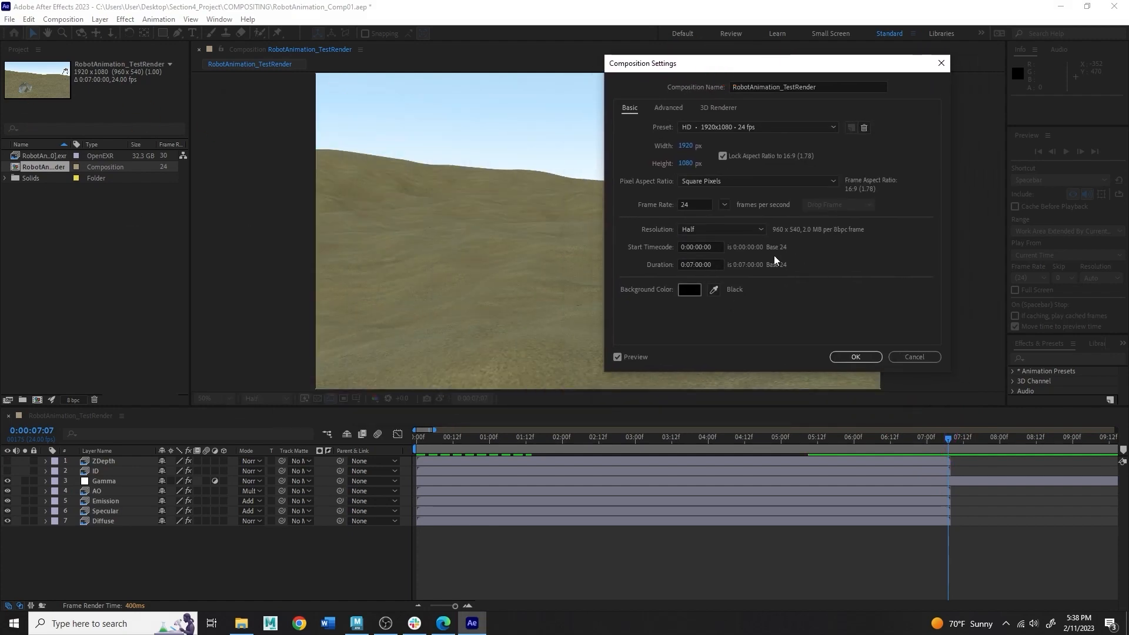
Set the composition's duration to 0:00:07:07 and apply the settings.
left_click(697, 268)
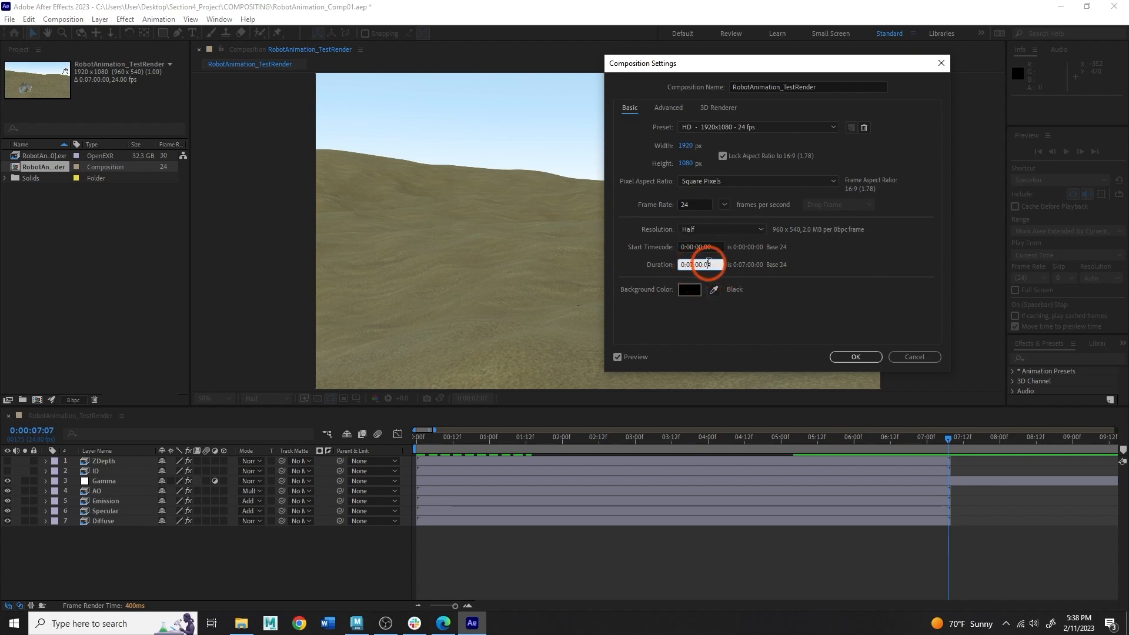
triple_click(710, 264)
triple_click(697, 265)
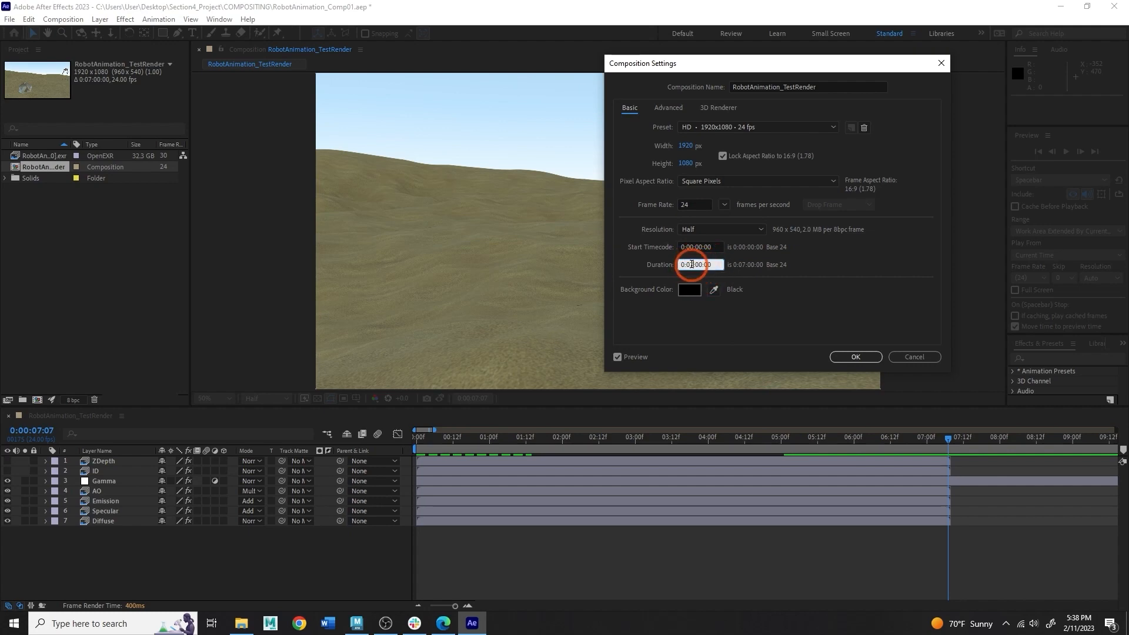
triple_click(693, 265)
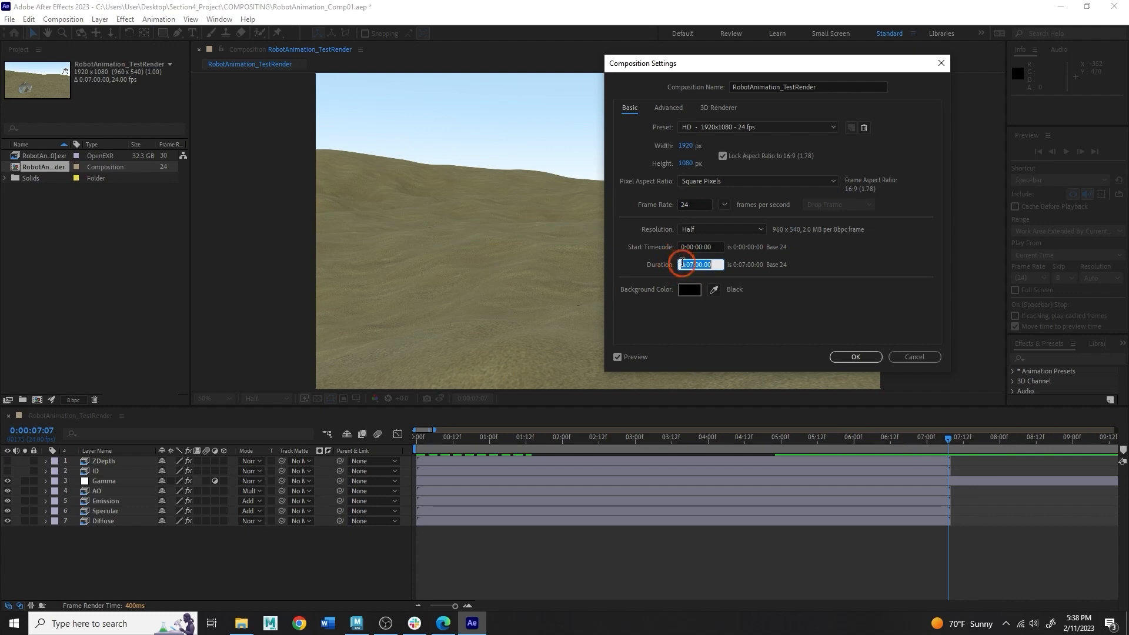
left_click(692, 265)
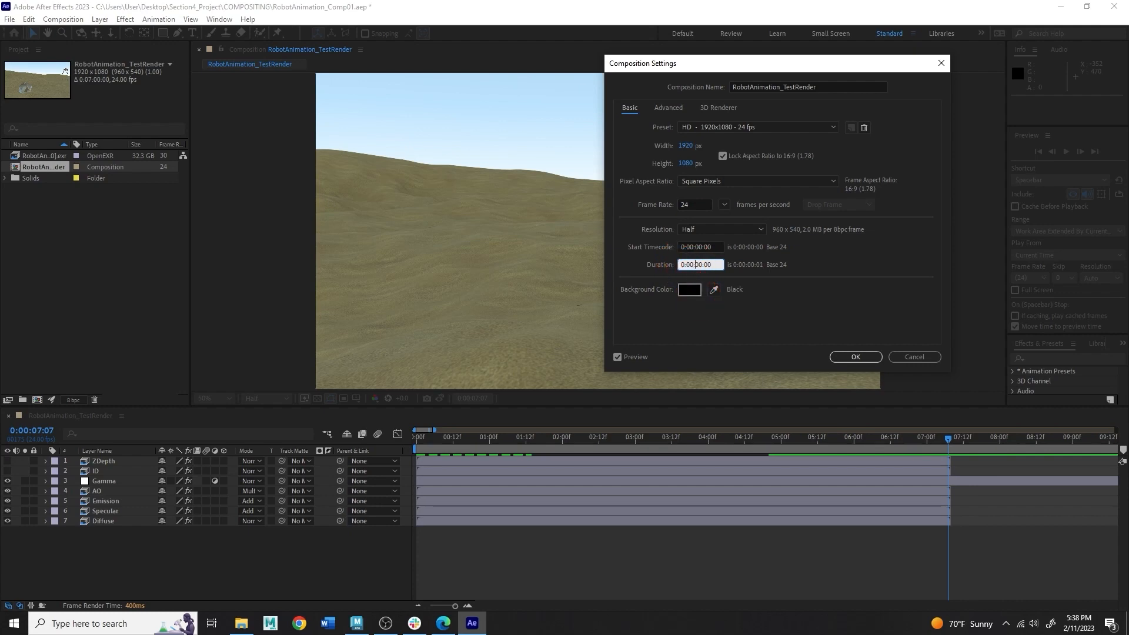
key("Right")
key("Right")
key("BackSpace")
type("7")
left_click(863, 347)
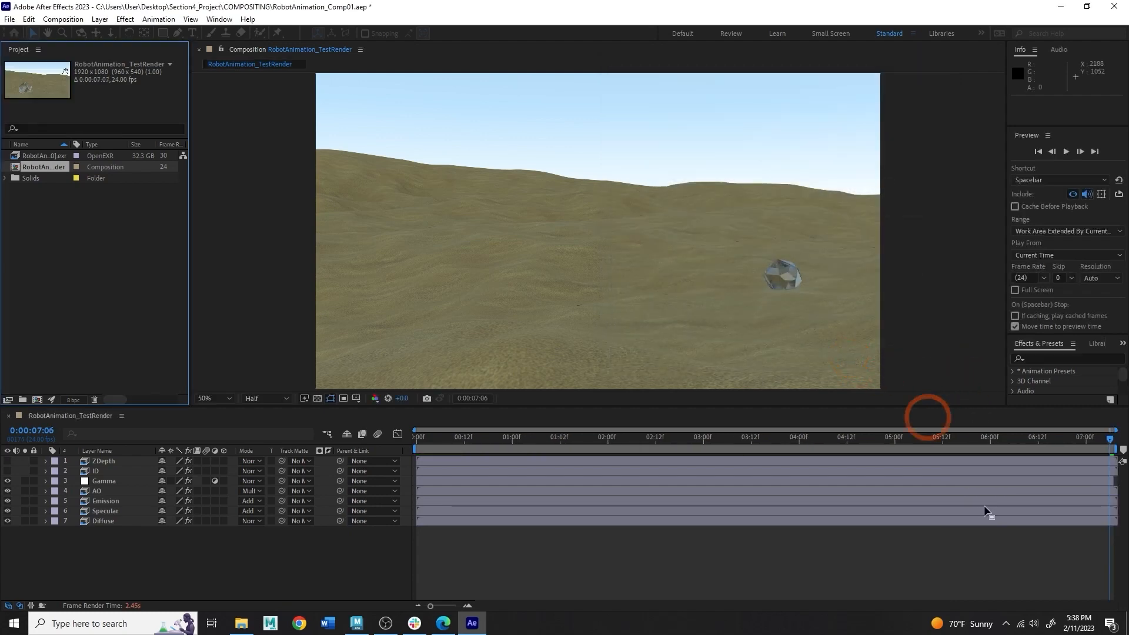
Scrub through the robot animation in the shortened timeline and return to the first frame.
left_click_drag(1109, 439, 253, 397)
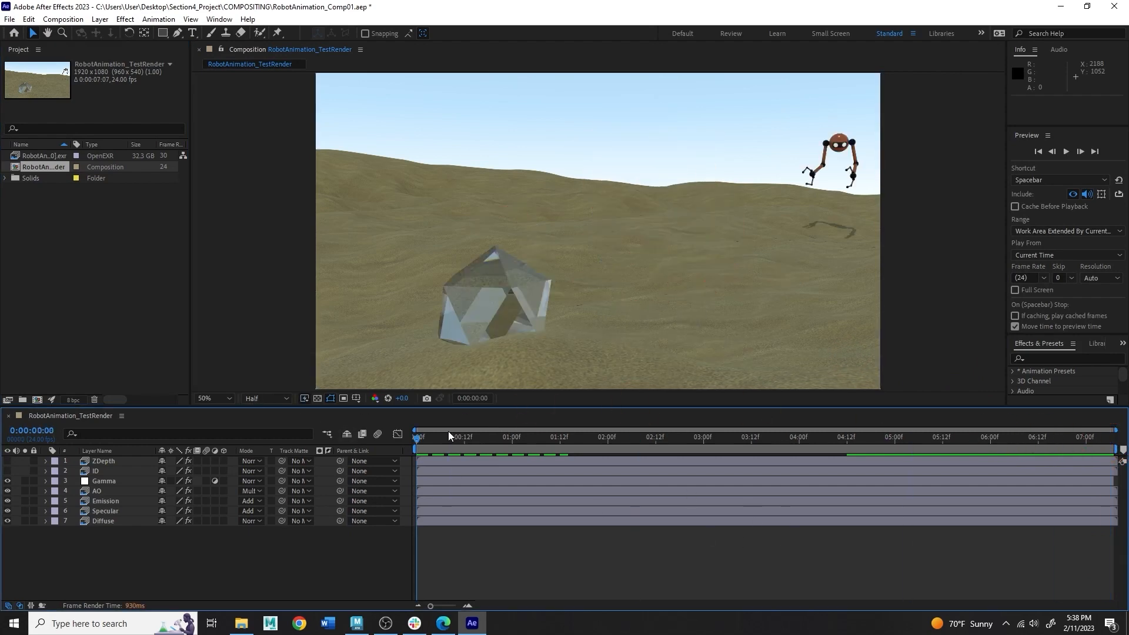
left_click_drag(417, 443, 729, 479)
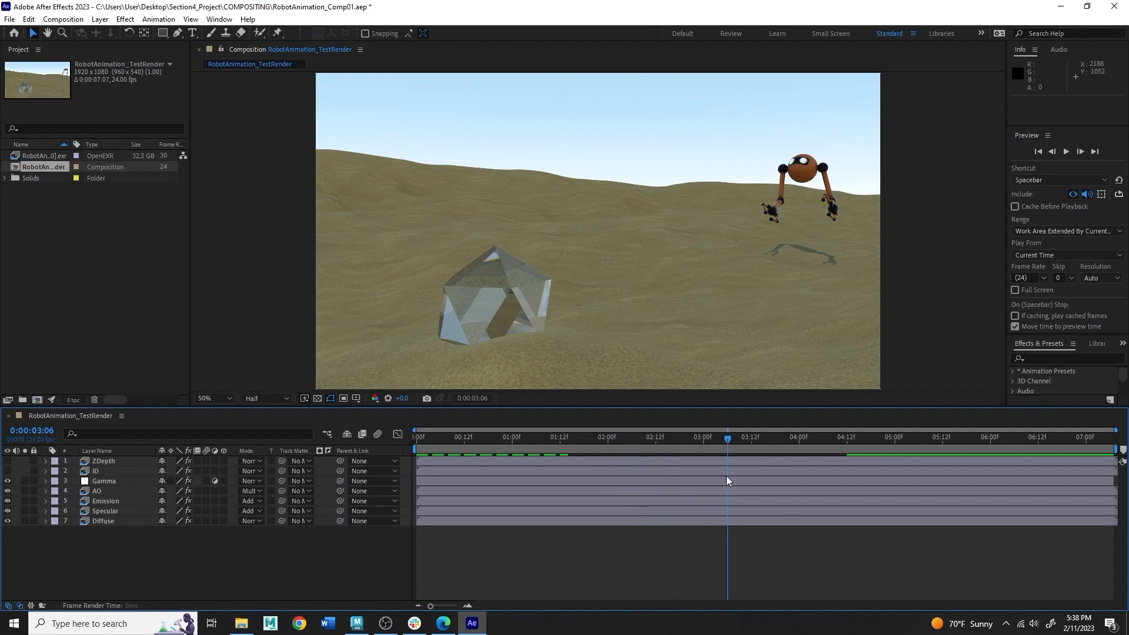
left_click_drag(729, 439, 920, 479)
left_click_drag(934, 440, 376, 422)
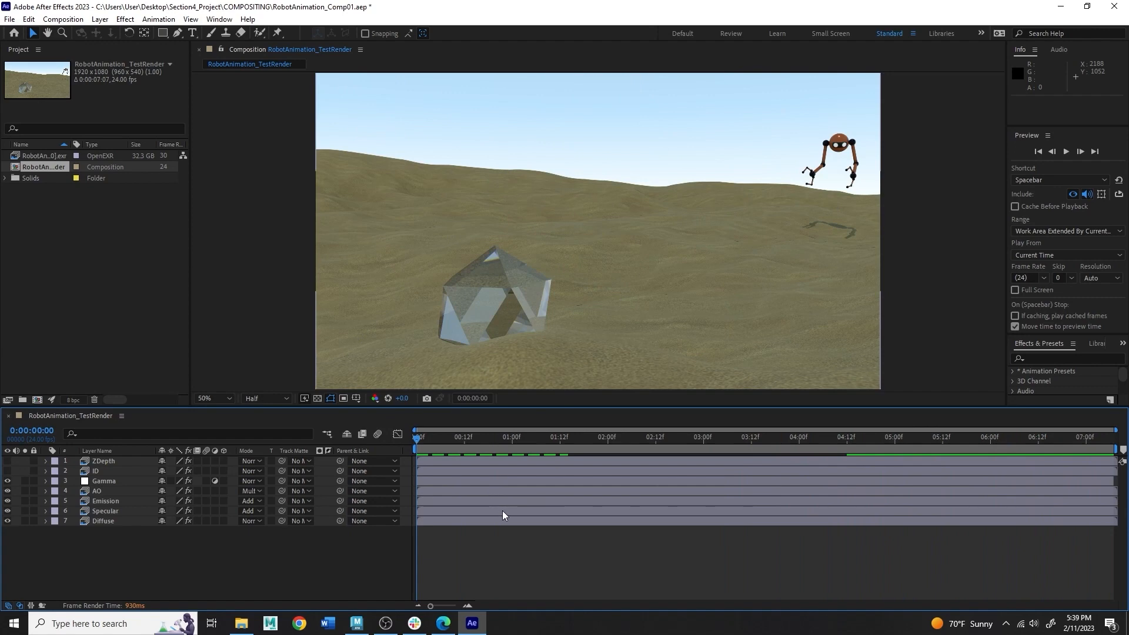
Cache a preview of the whole composition, then replay it from the first frame to check the robot's motion.
key("space")
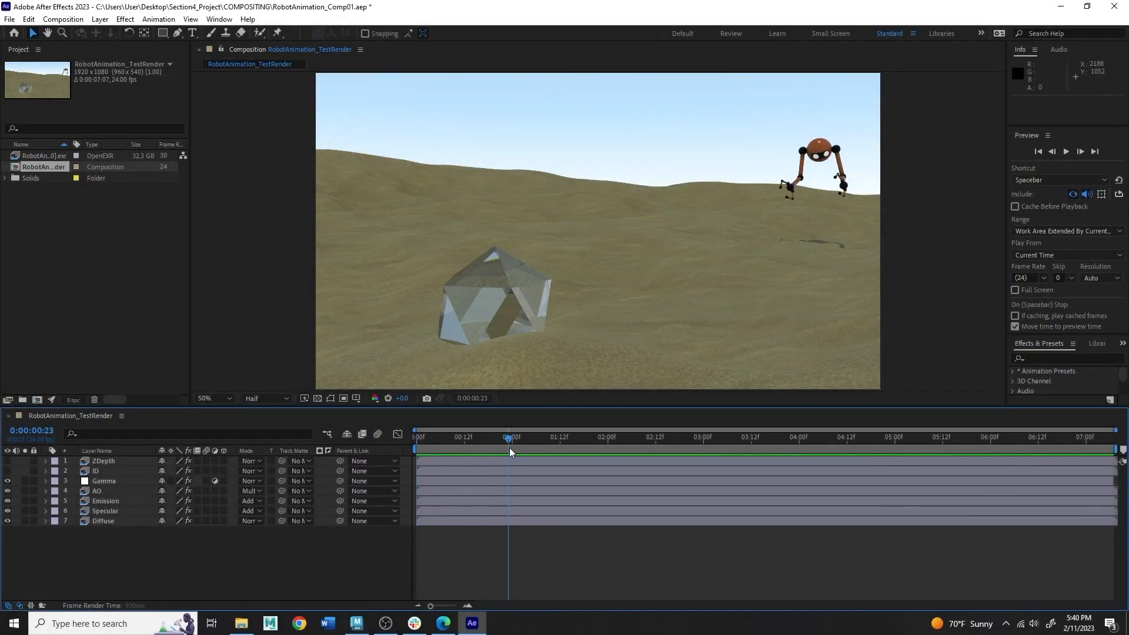
left_click_drag(509, 447, 401, 443)
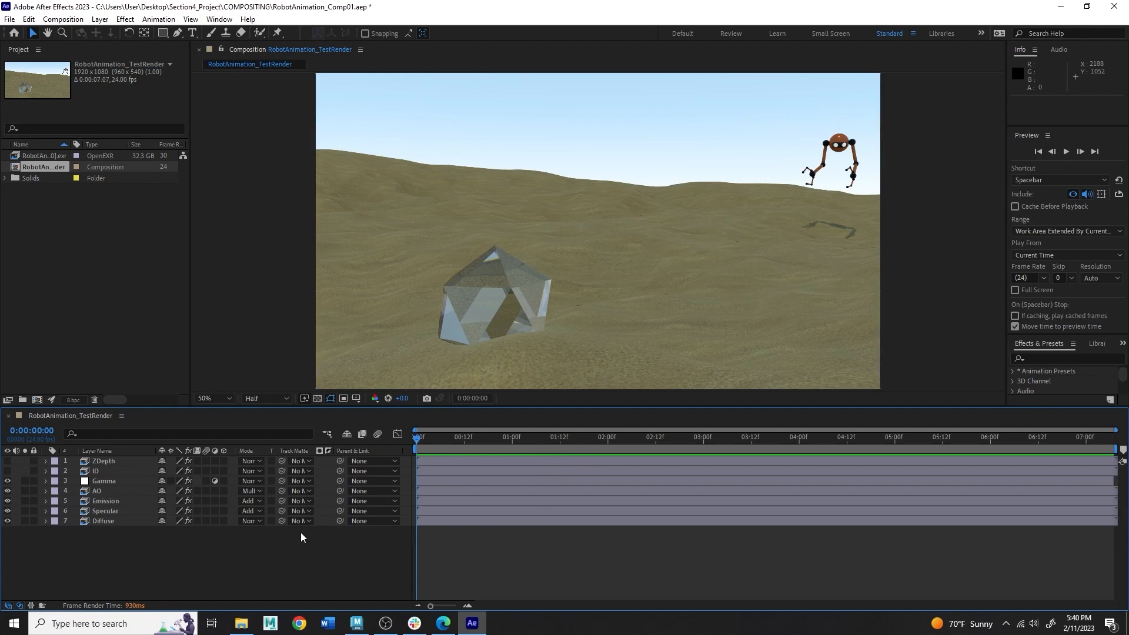
key("space")
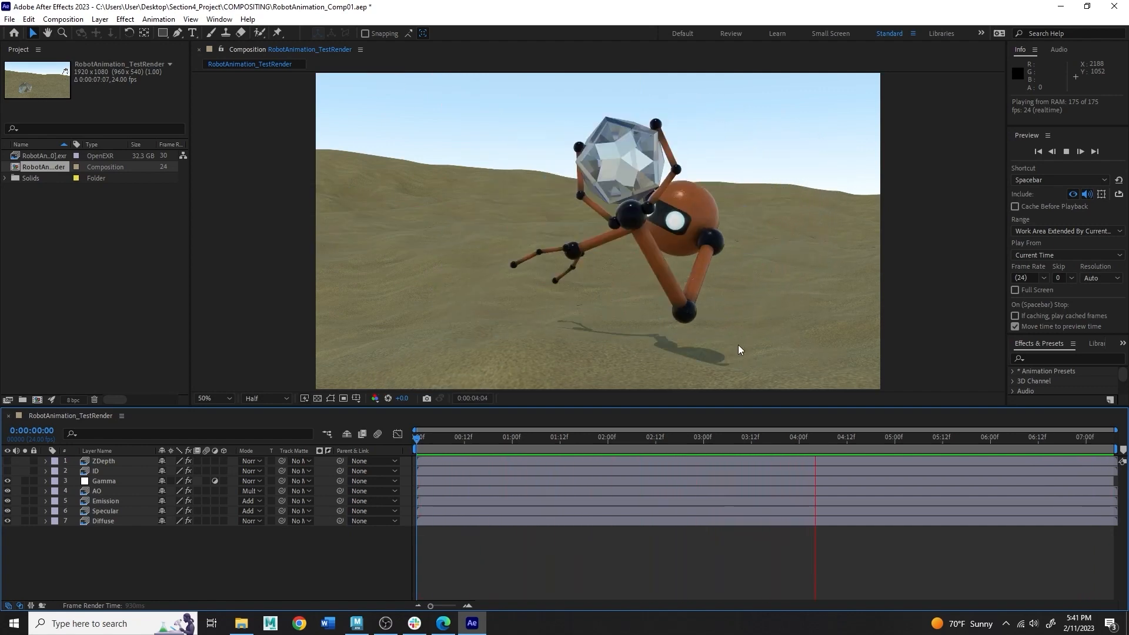
Stop the preview, scrub through the robot animation to around 0:00:06:16, replay it, and return to the first frame.
key("space")
left_click_drag(492, 437, 1050, 503)
key("space")
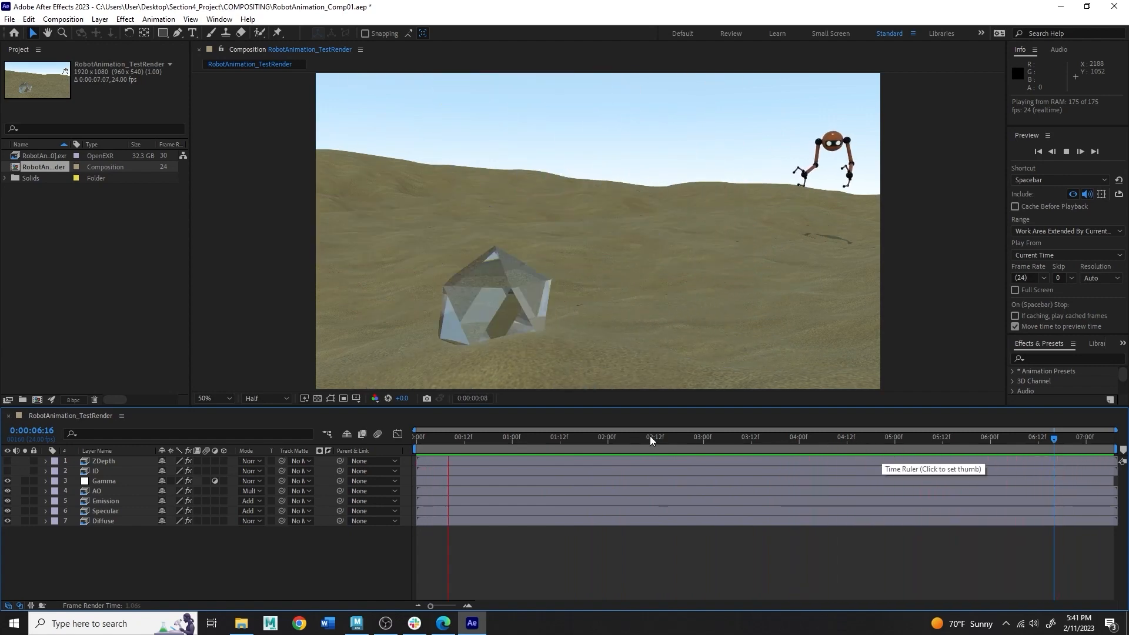
key("space")
left_click_drag(544, 438, 377, 436)
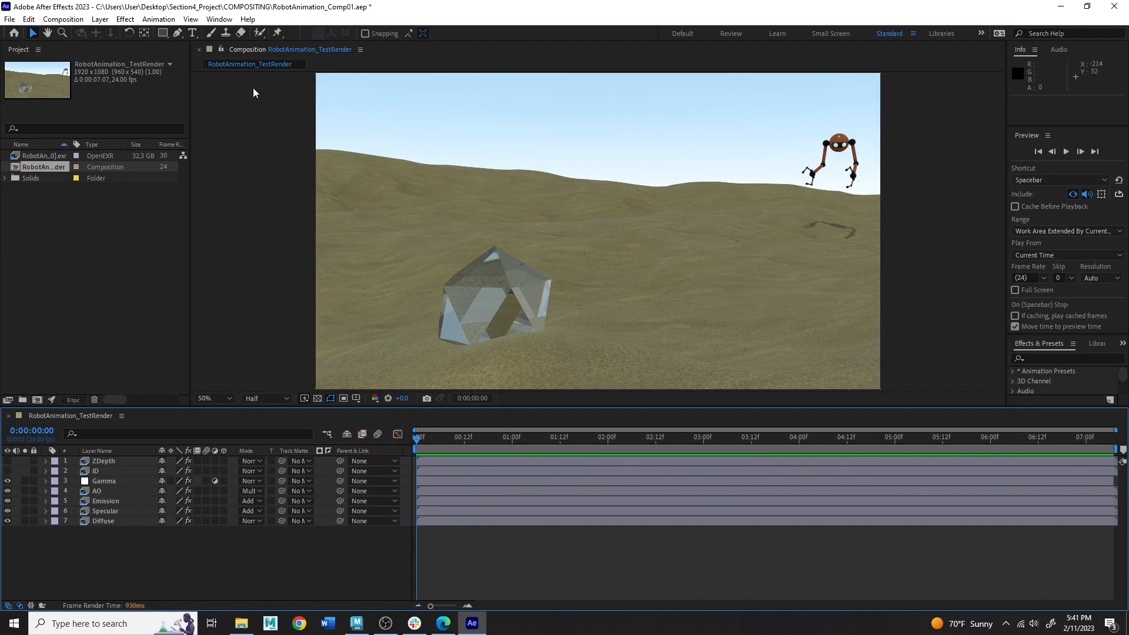
Save the project, then play the cached preview from the first frame and stop it at 0:00:02:00.
left_click(9, 19)
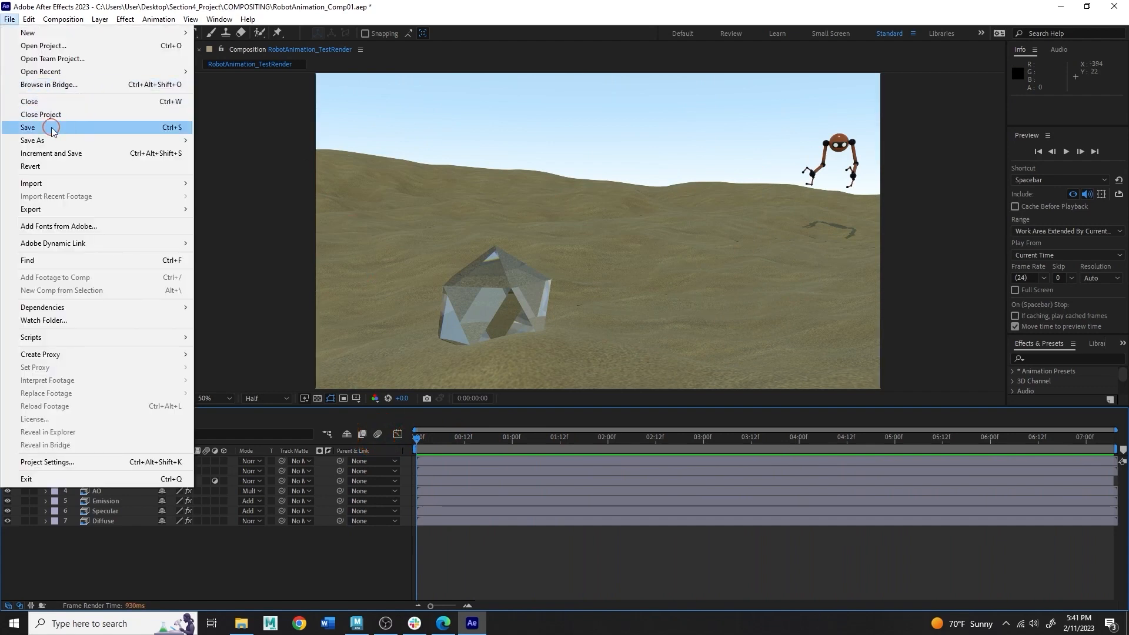
left_click(51, 127)
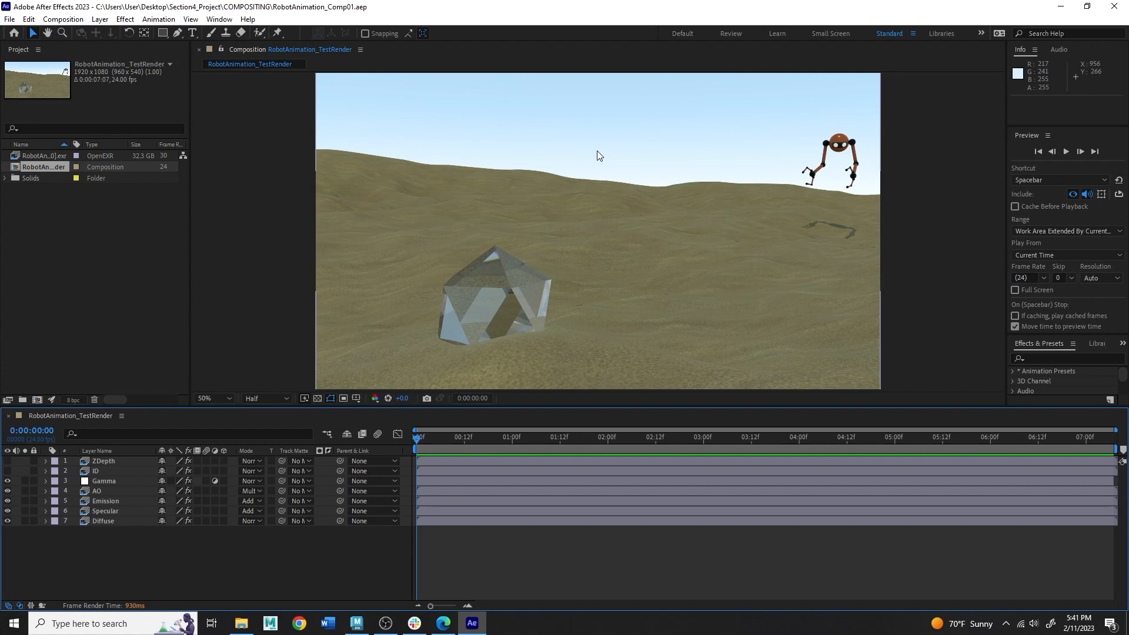
key("space")
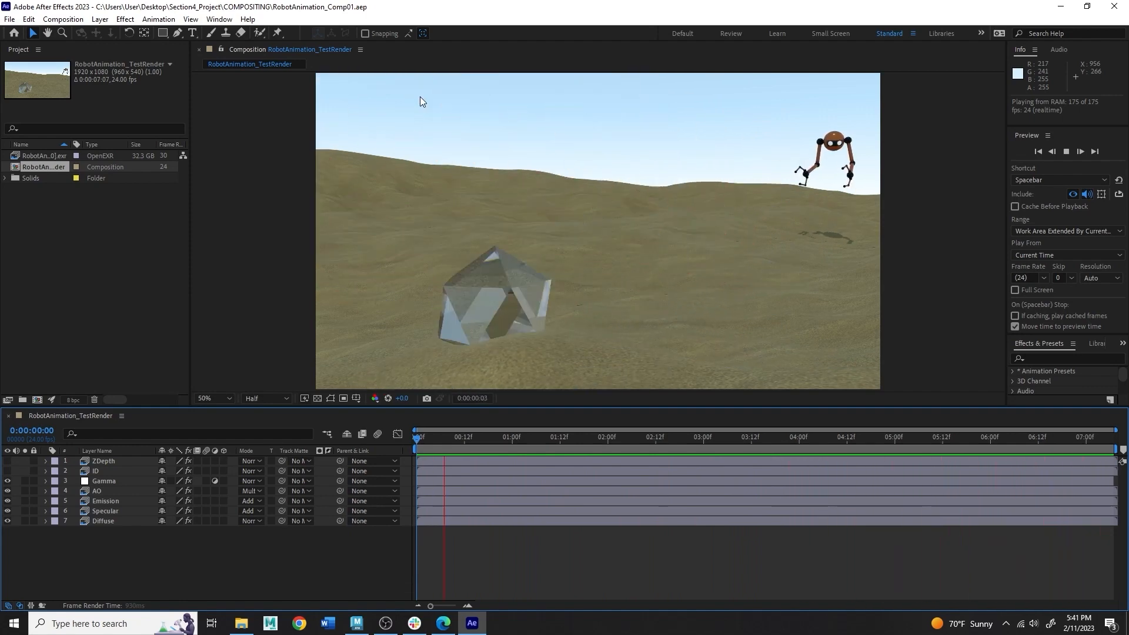
key("space")
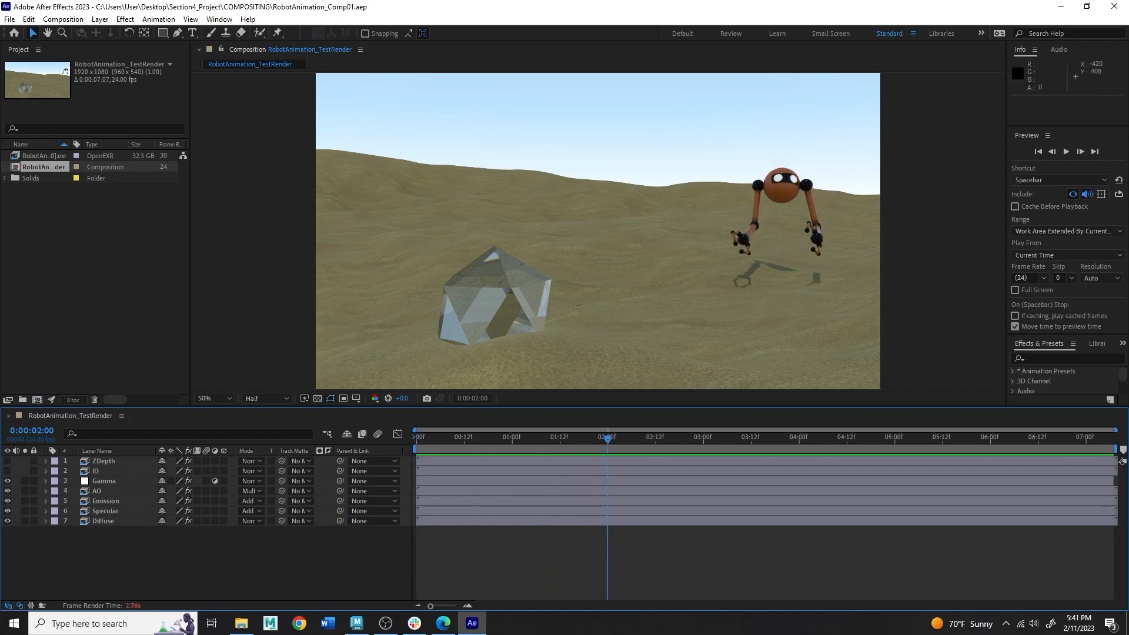